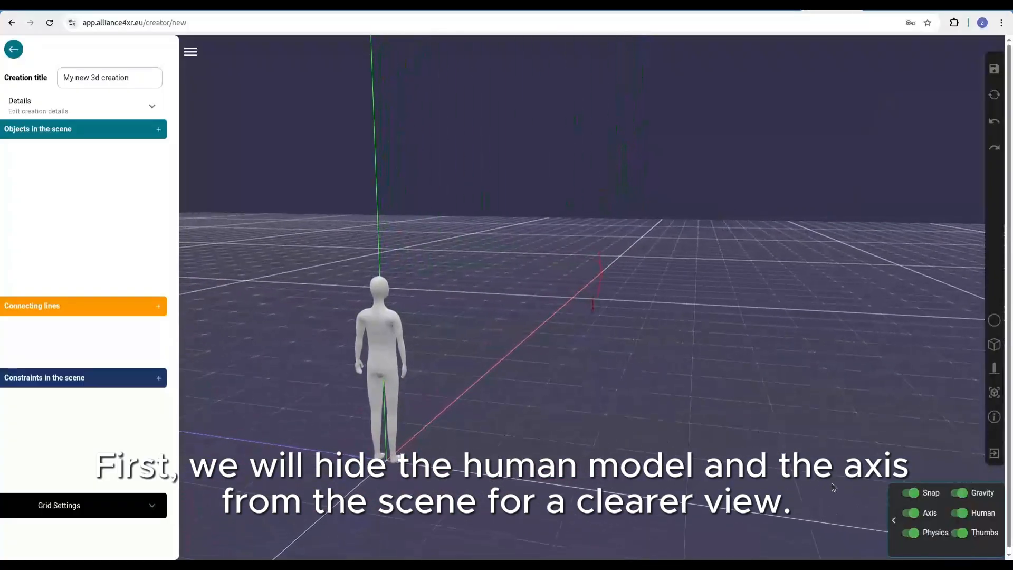
- Hide the human reference figure and the axis lines, and turn snapping off
click(958, 513)
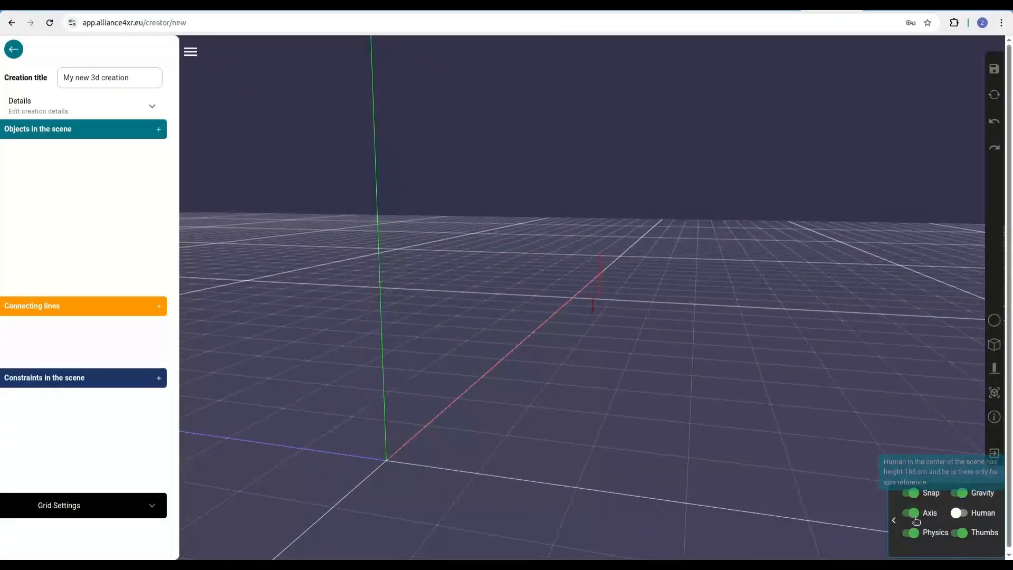
click(911, 513)
click(911, 493)
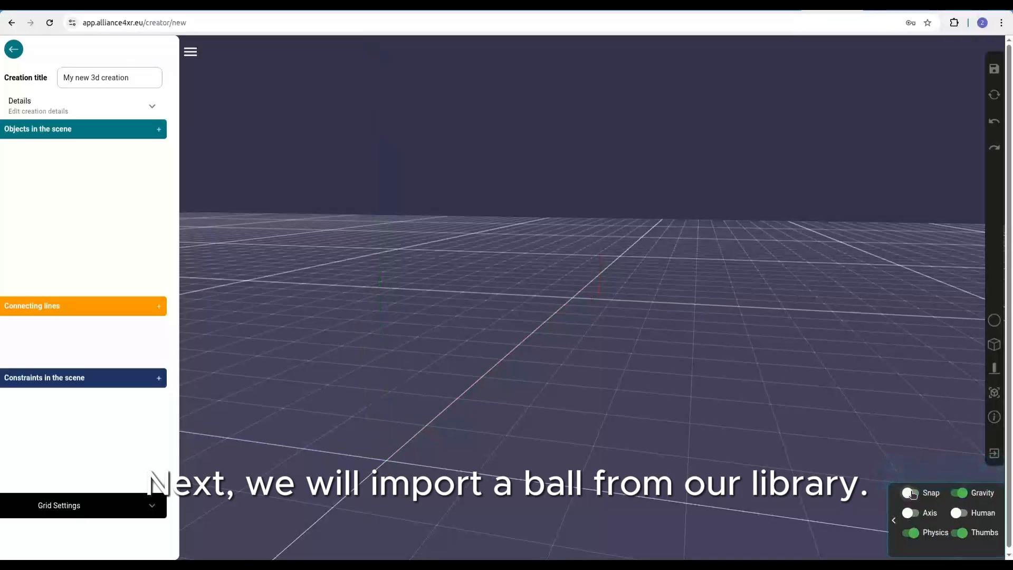
- Drag the soccer ball from the resource library into the scene as ball_0
click(895, 521)
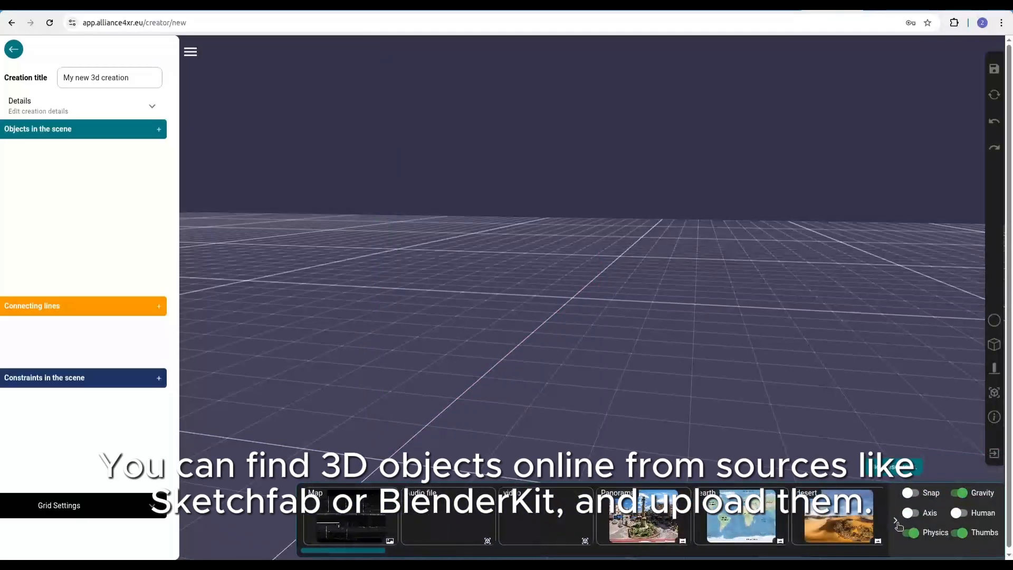
scroll(377, 507, right, 7)
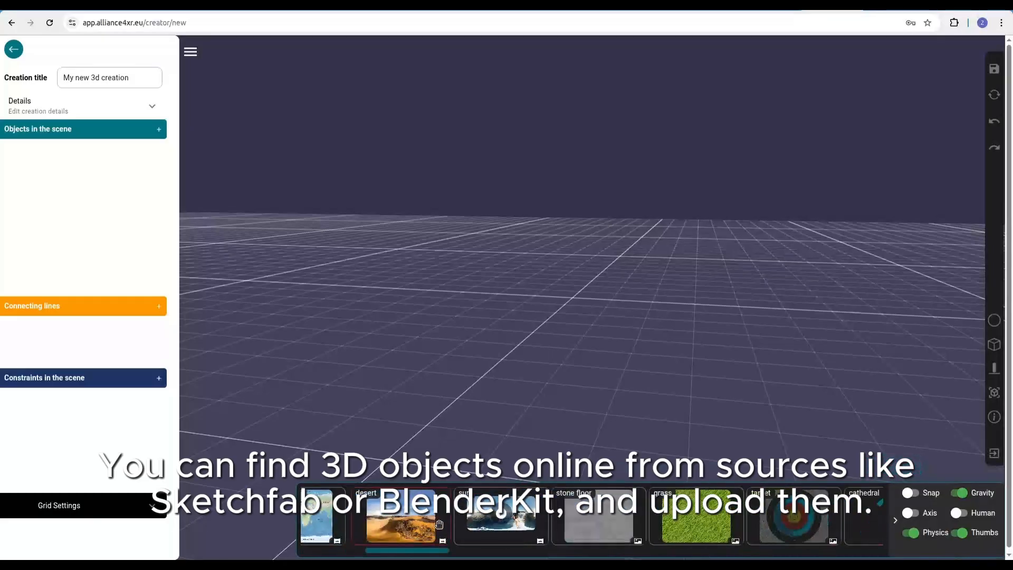
scroll(377, 508, right, 10)
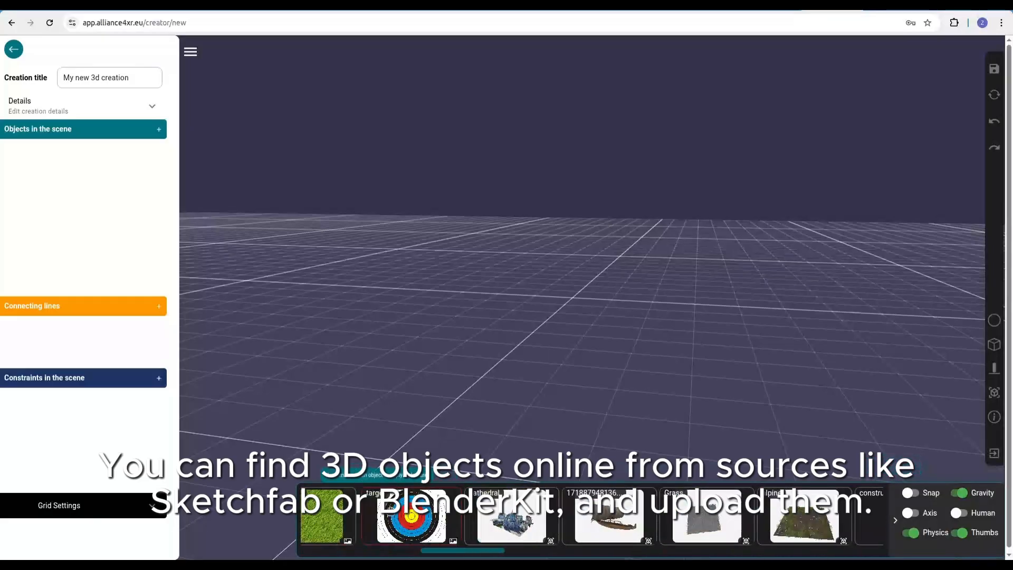
scroll(412, 517, right, 8)
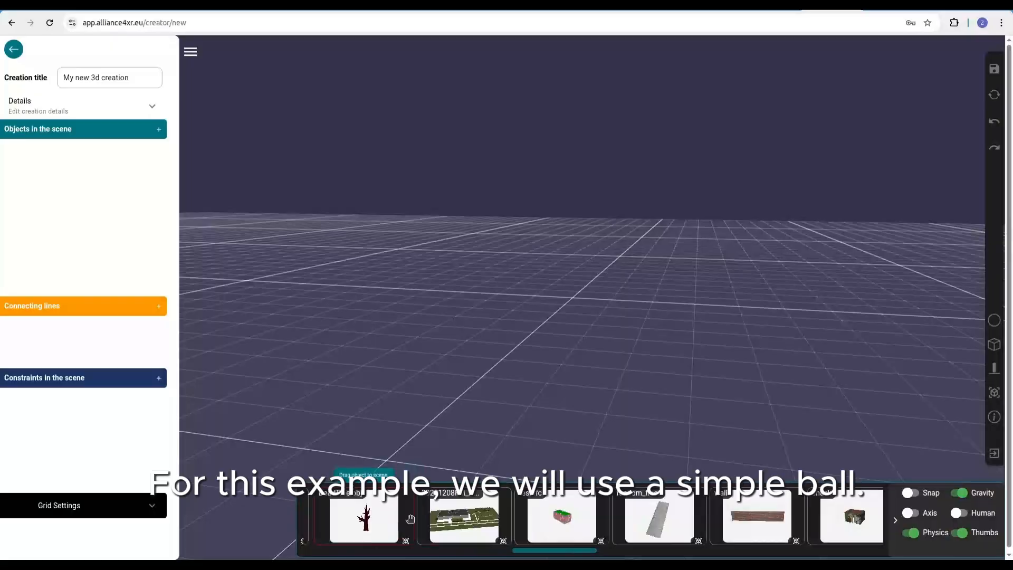
scroll(431, 529, right, 10)
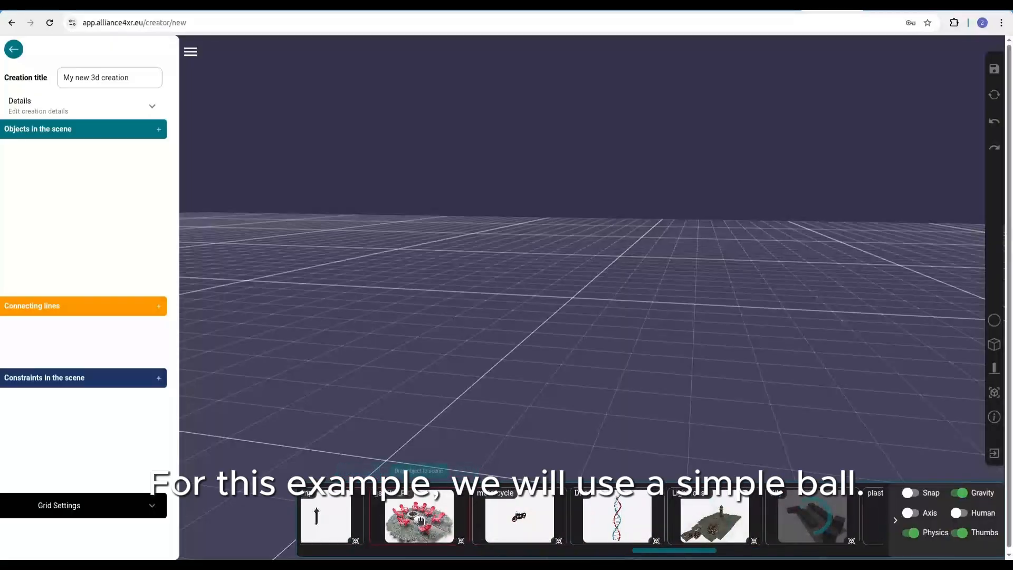
scroll(427, 522, right, 5)
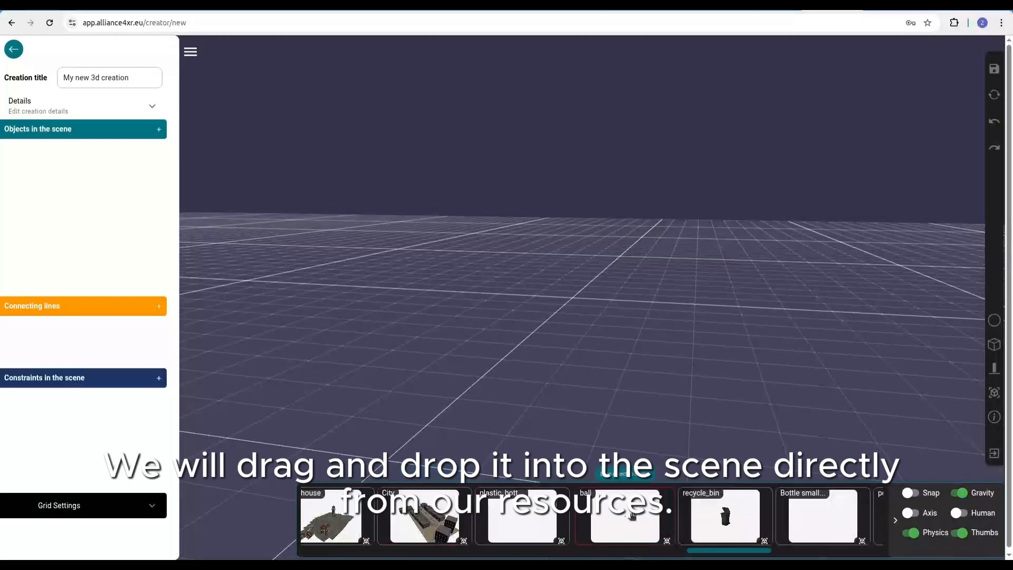
drag(610, 513, 565, 359)
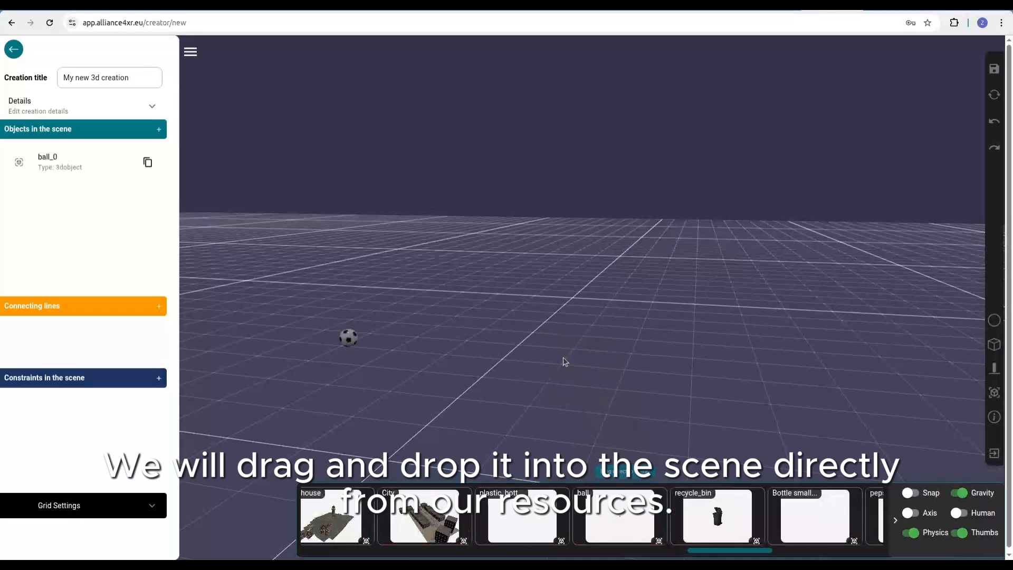
drag(498, 395, 477, 421)
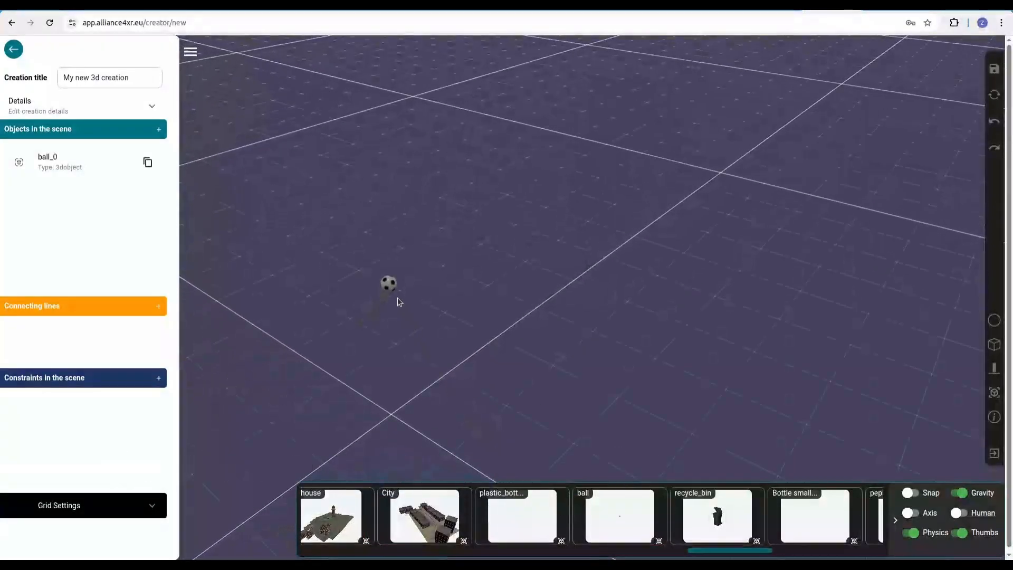
- Make ball_0 Throwable in its Game interactions, leaving Grabbable and Static Object off
click(896, 520)
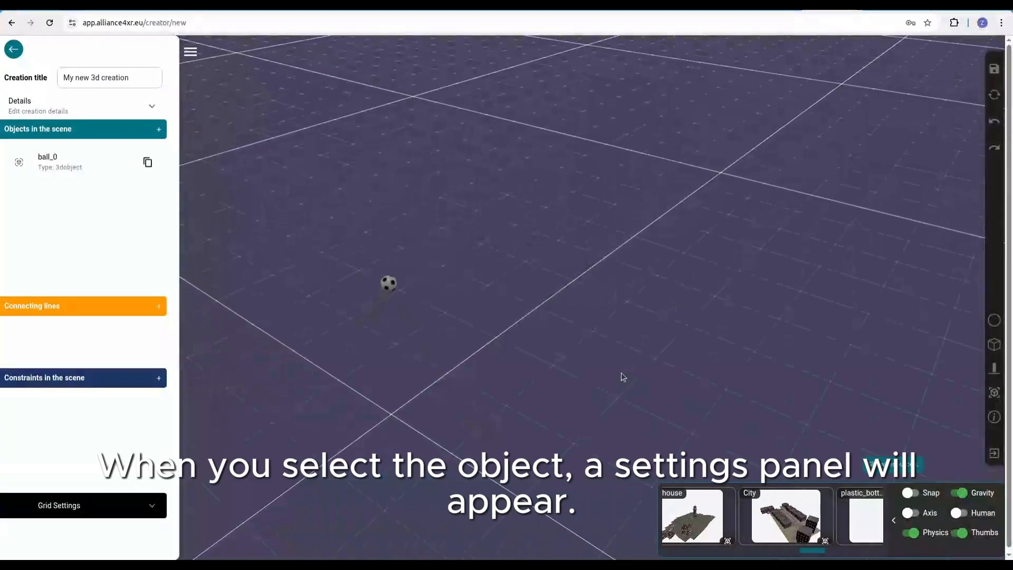
click(389, 284)
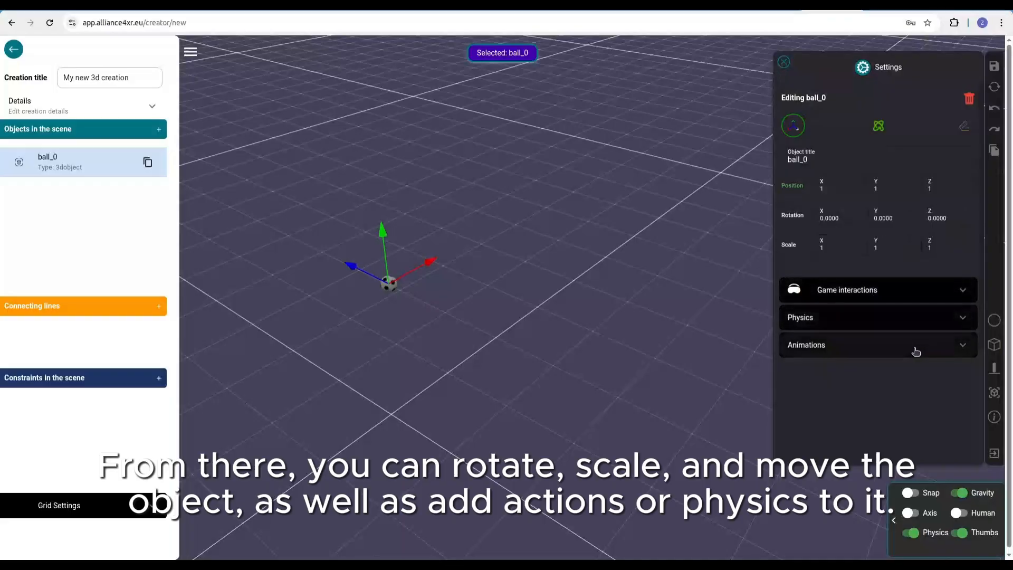
click(898, 289)
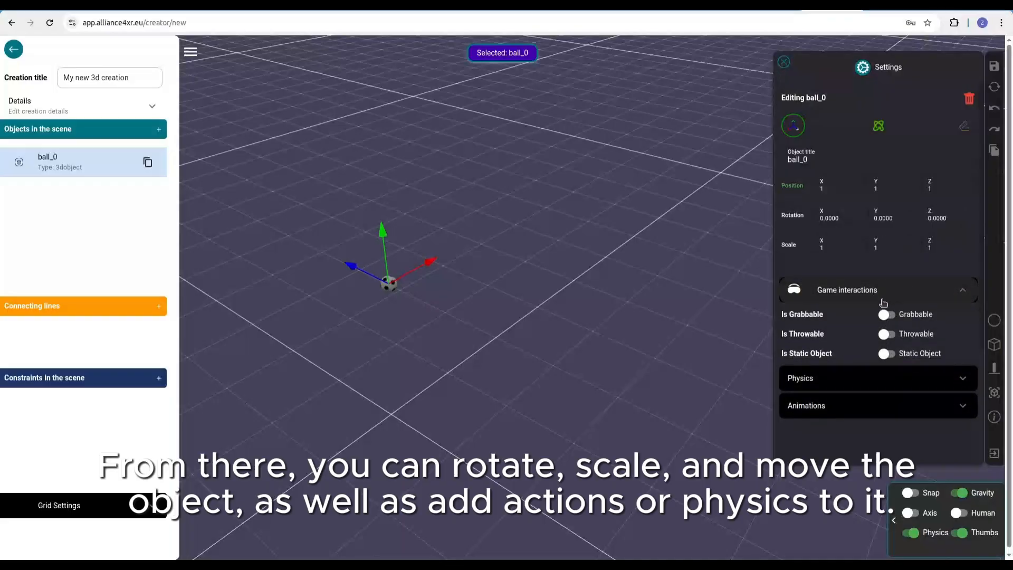
mouse_move(886, 315)
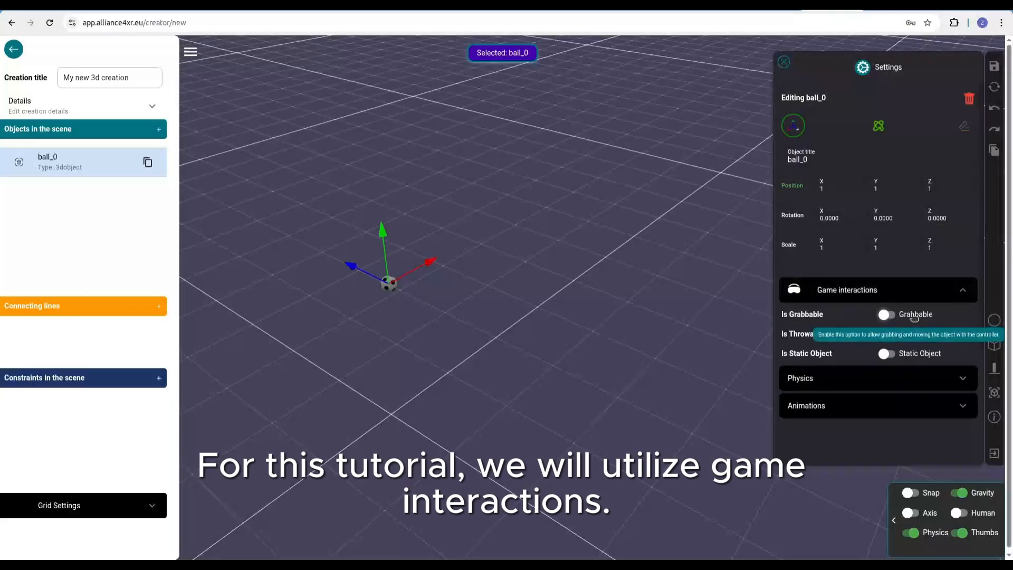
mouse_move(915, 337)
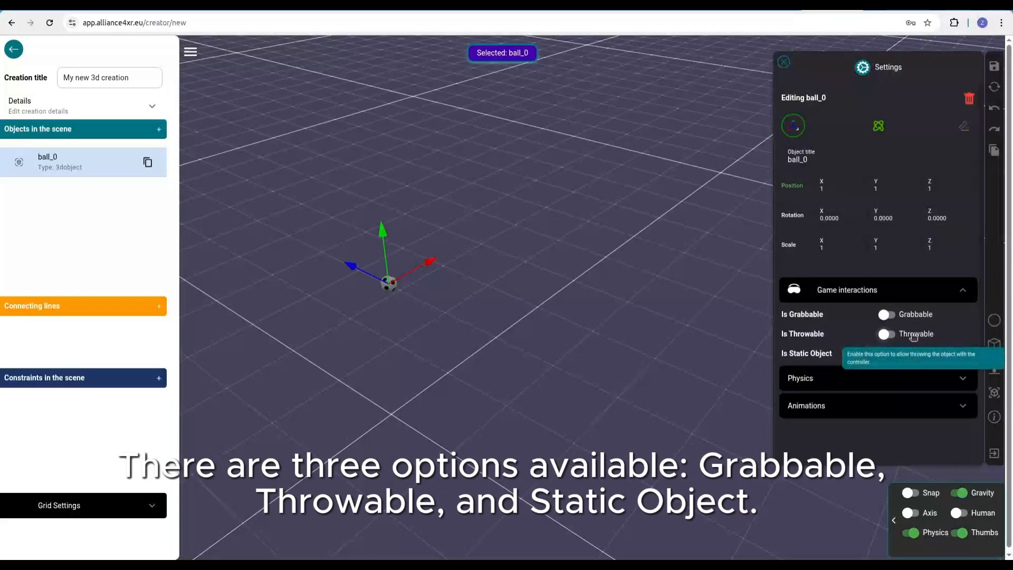
mouse_move(909, 358)
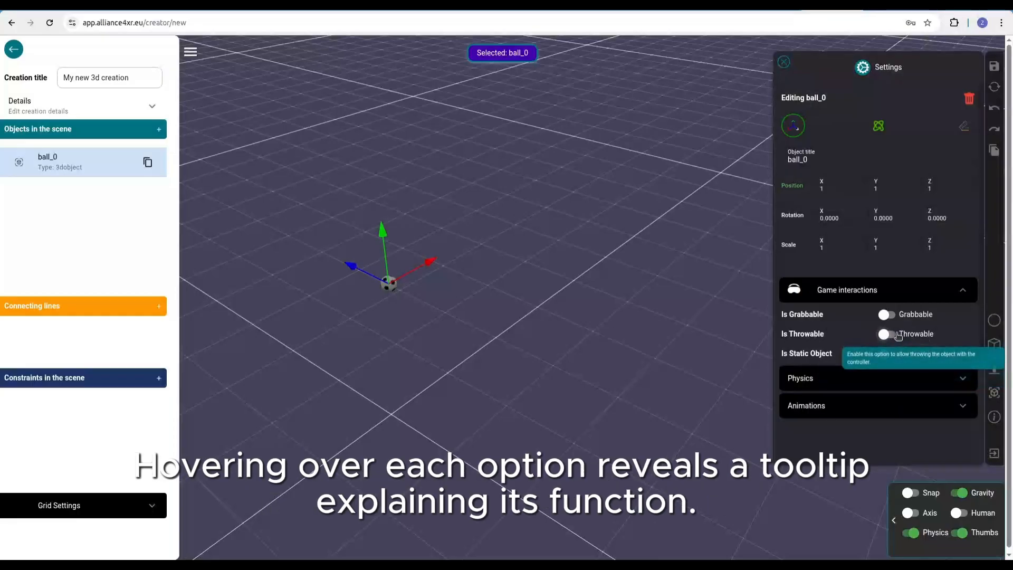
click(899, 336)
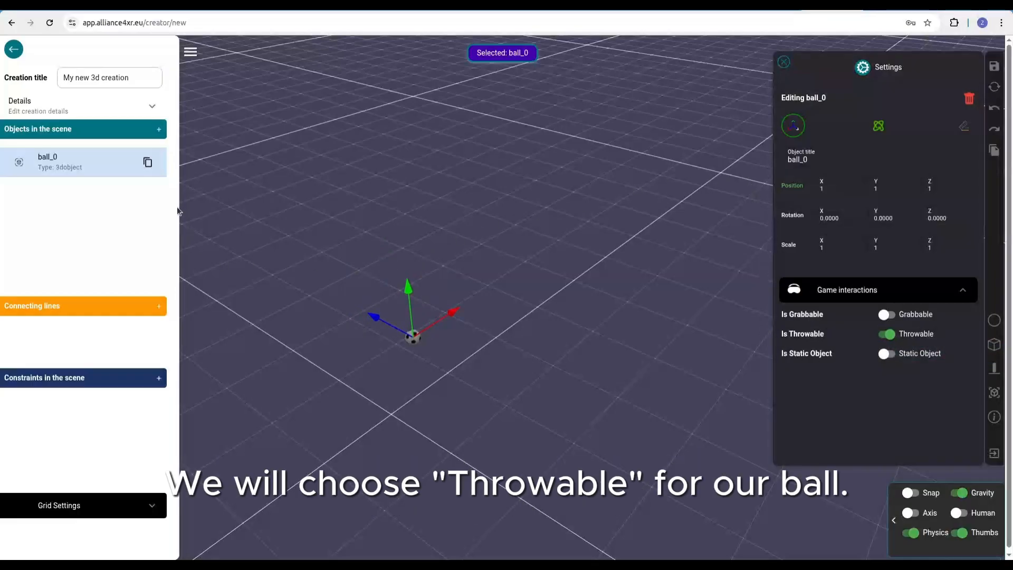
- Duplicate ball_0 twice to create ball_0_1 and ball_0_2
click(148, 163)
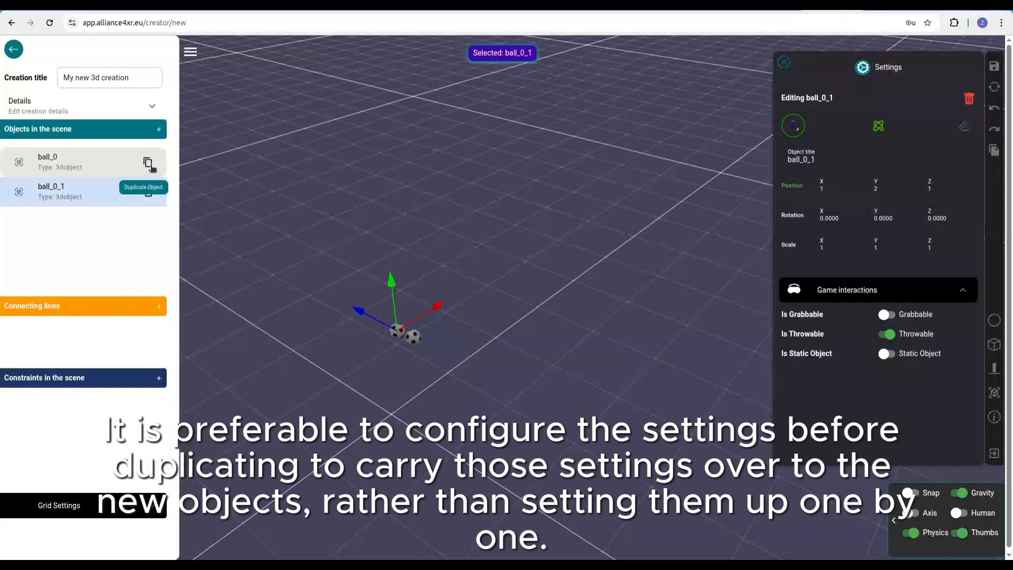
click(148, 163)
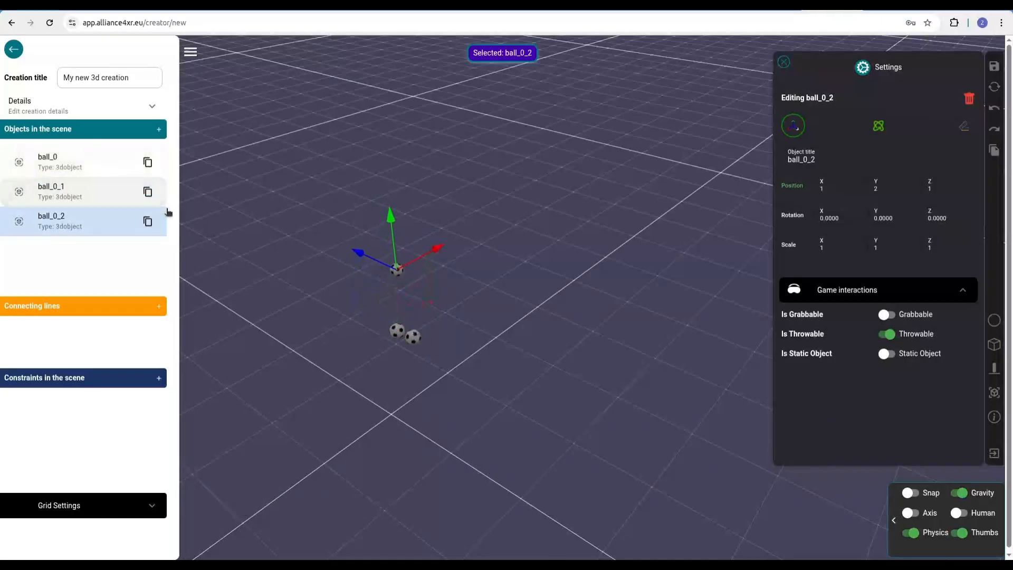
drag(489, 336, 518, 333)
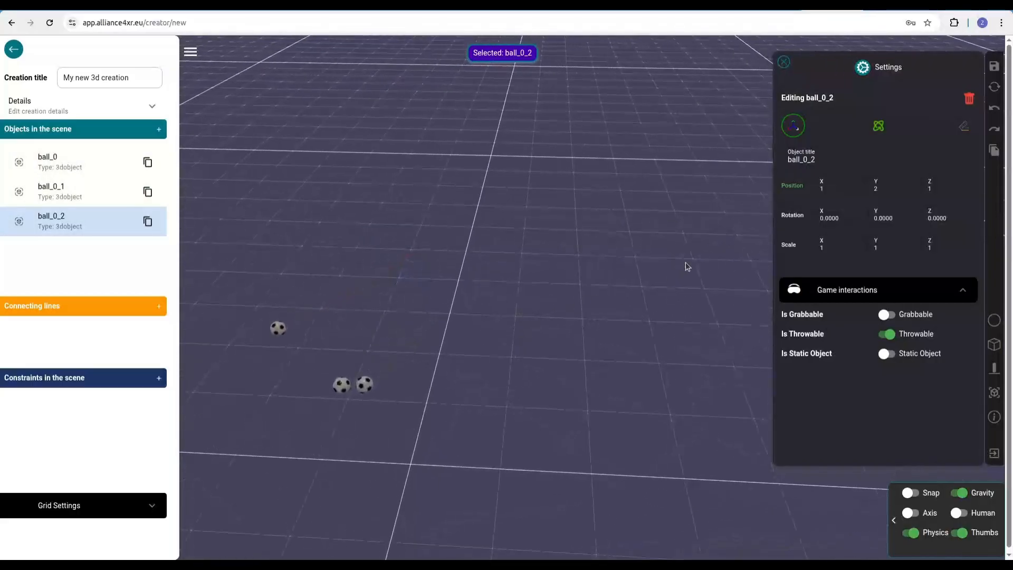
click(785, 63)
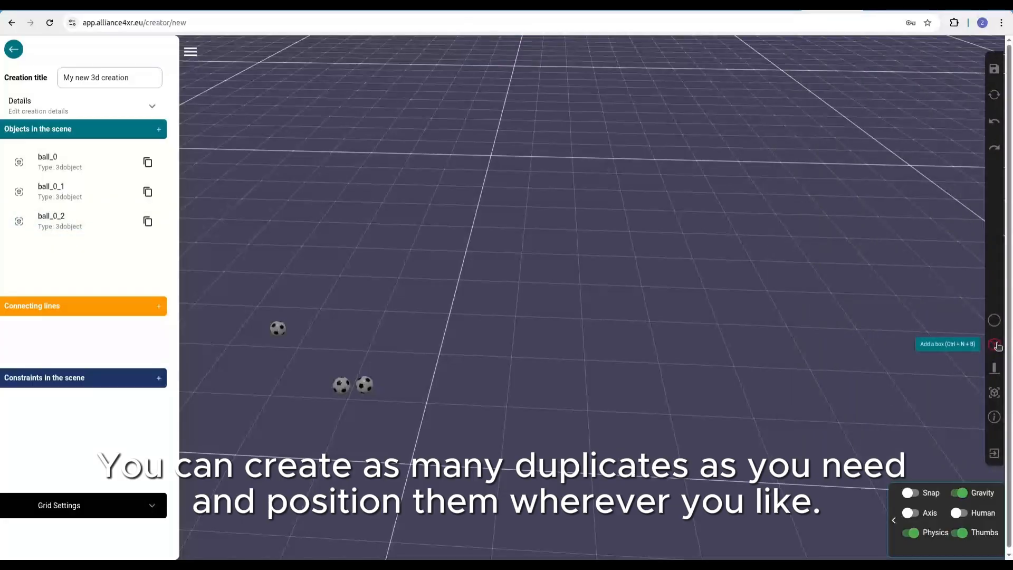
- Add a box to the scene and set its Scale X to 0.01
click(995, 344)
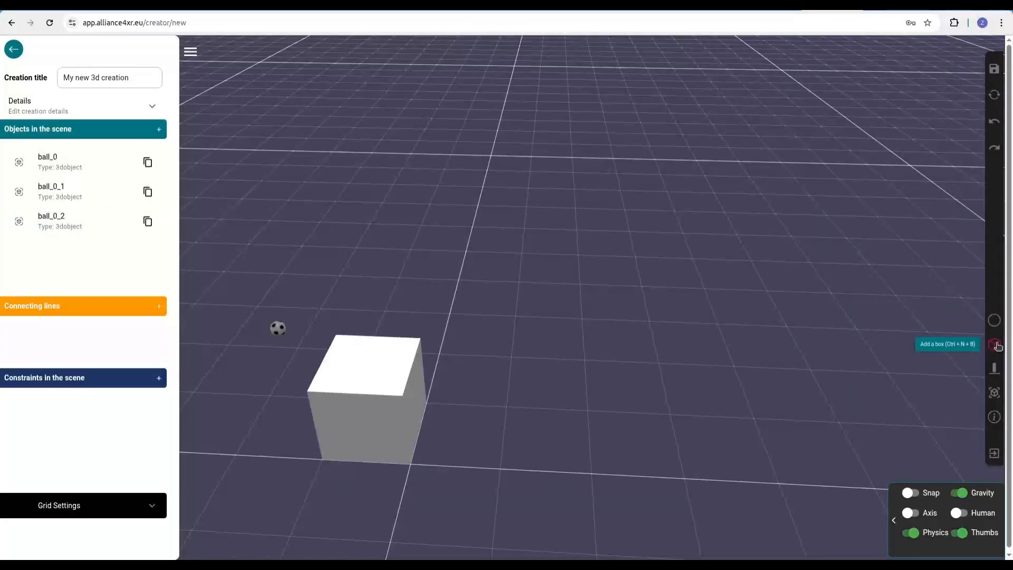
click(447, 241)
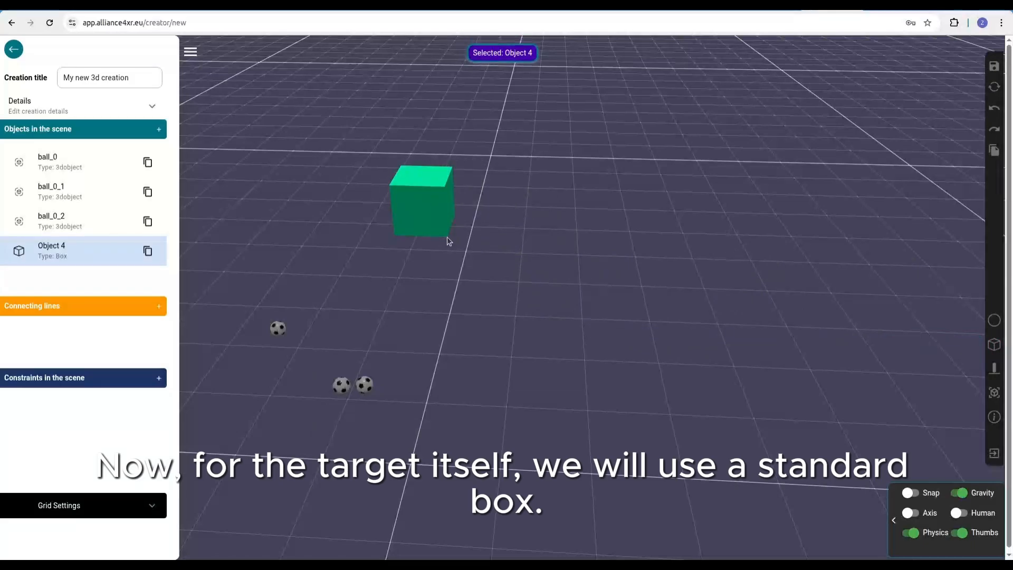
click(434, 207)
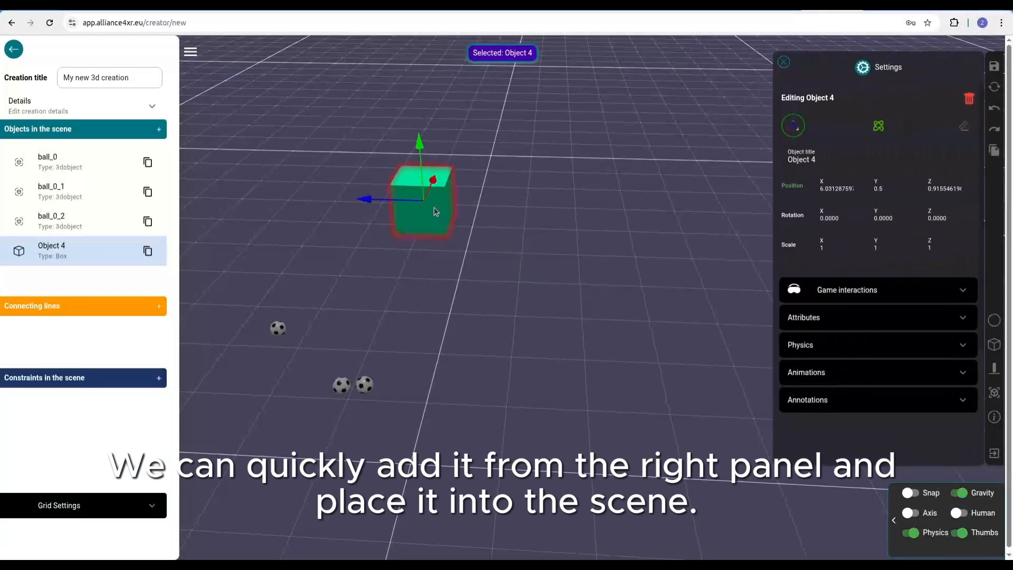
click(830, 249)
text(0.01)
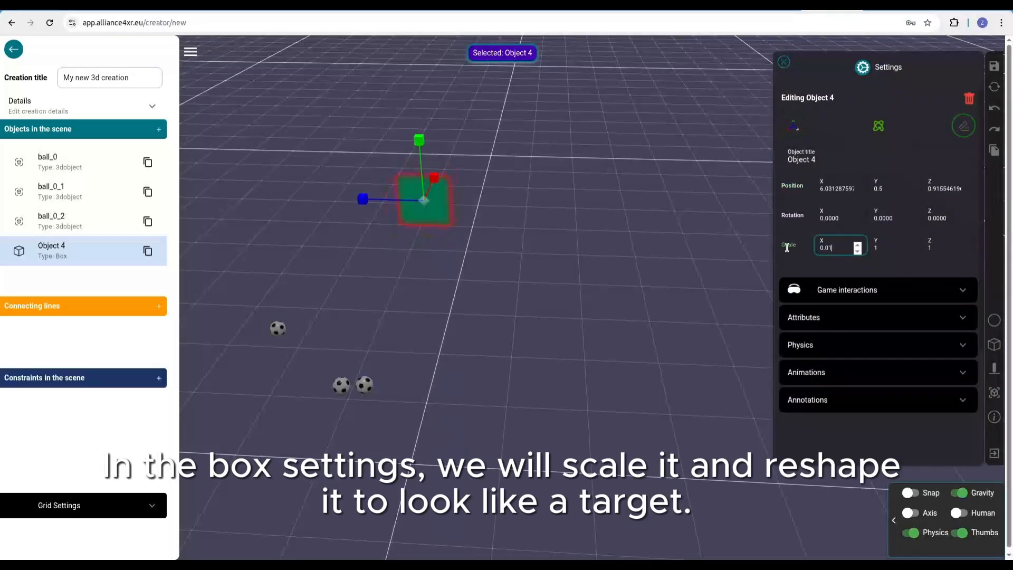
click(796, 261)
- Move the flat box up to Y 2.10 and along to X 3.28
click(792, 128)
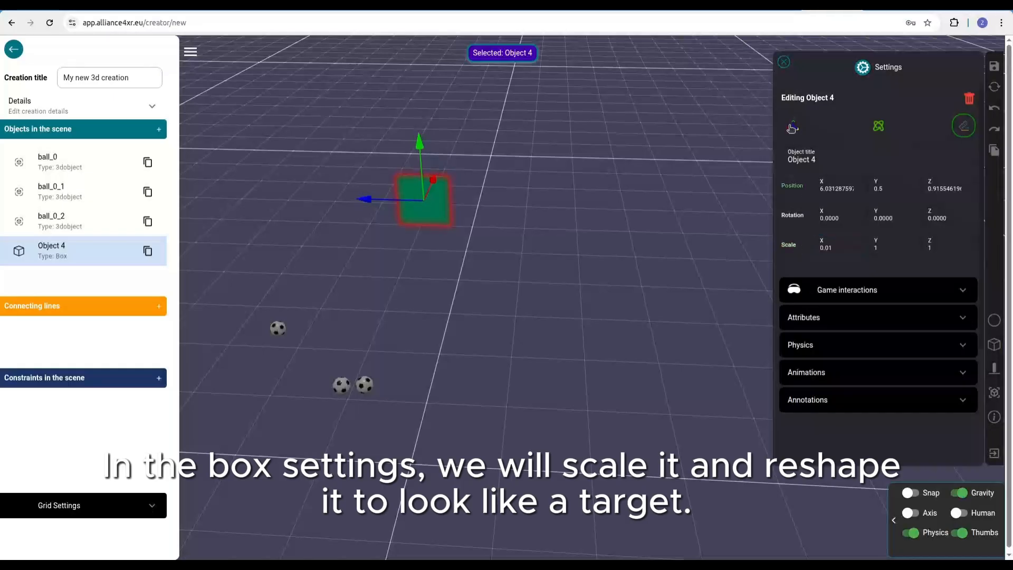
drag(422, 152, 406, 62)
drag(624, 171, 564, 145)
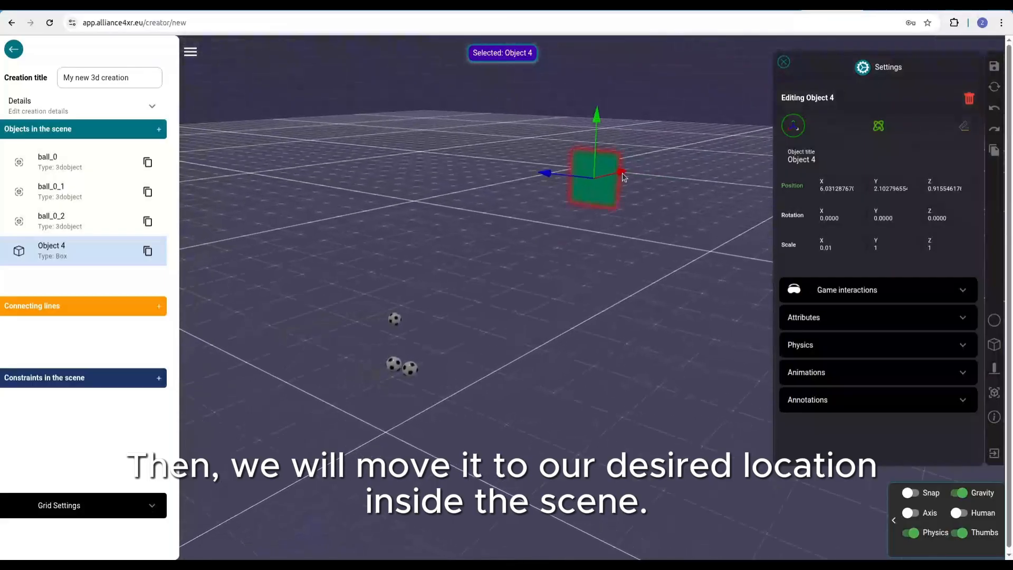
drag(625, 175, 533, 196)
drag(553, 362, 574, 373)
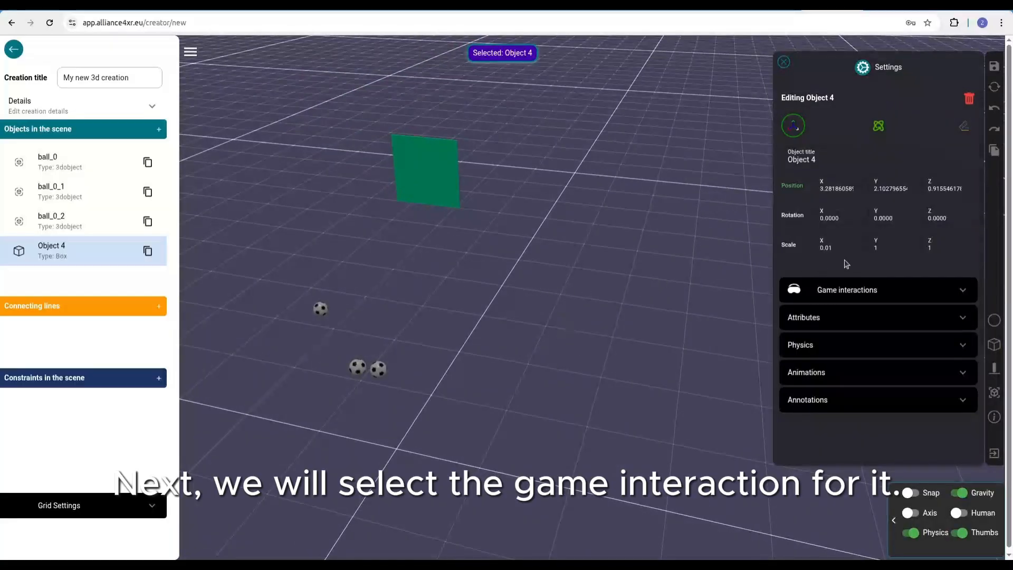
- Set Object 4's interaction to Target with Is Target and Is Target Solid Object on, transparency off
click(889, 290)
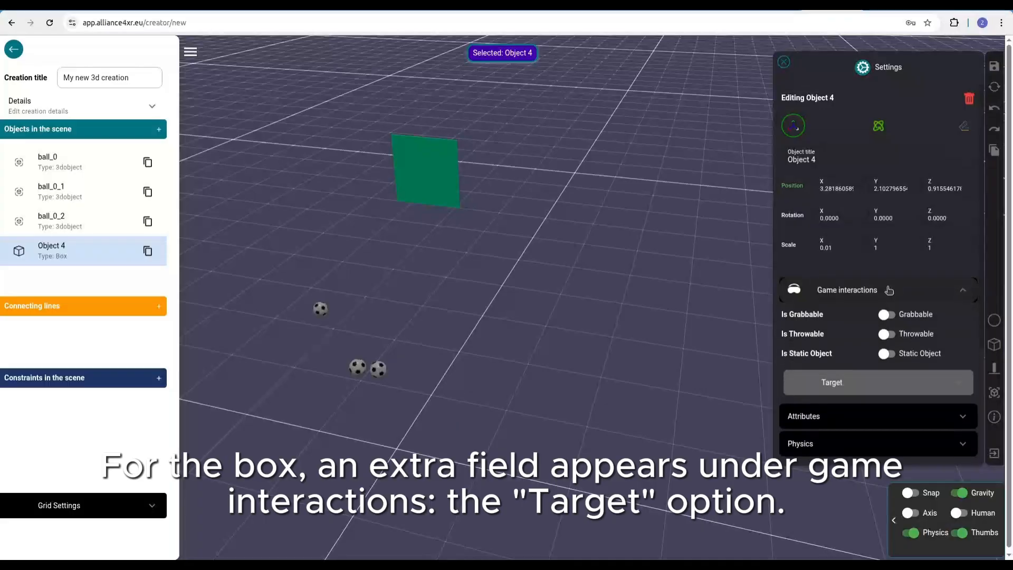
click(844, 385)
scroll(848, 380, down, 1)
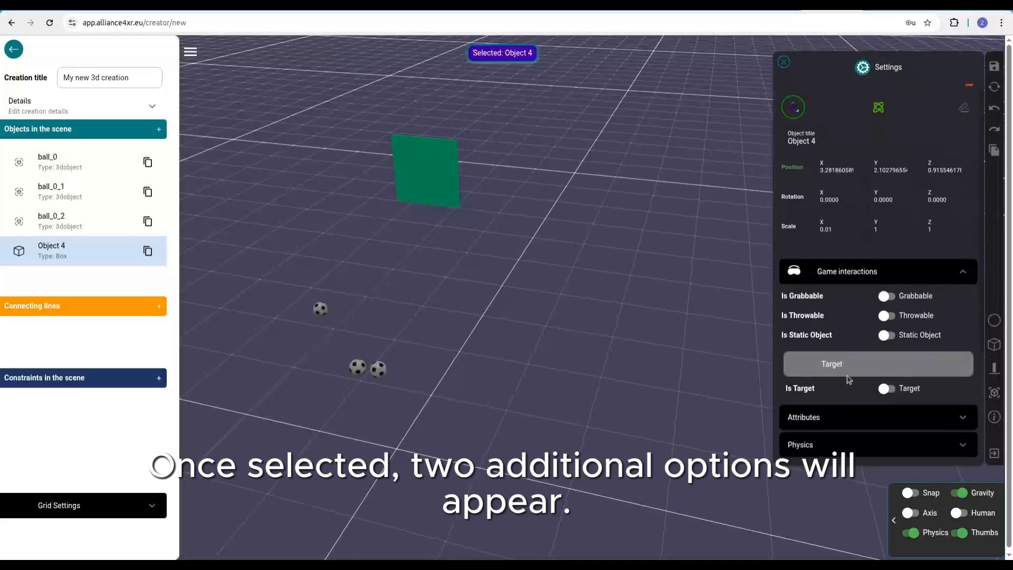
click(885, 344)
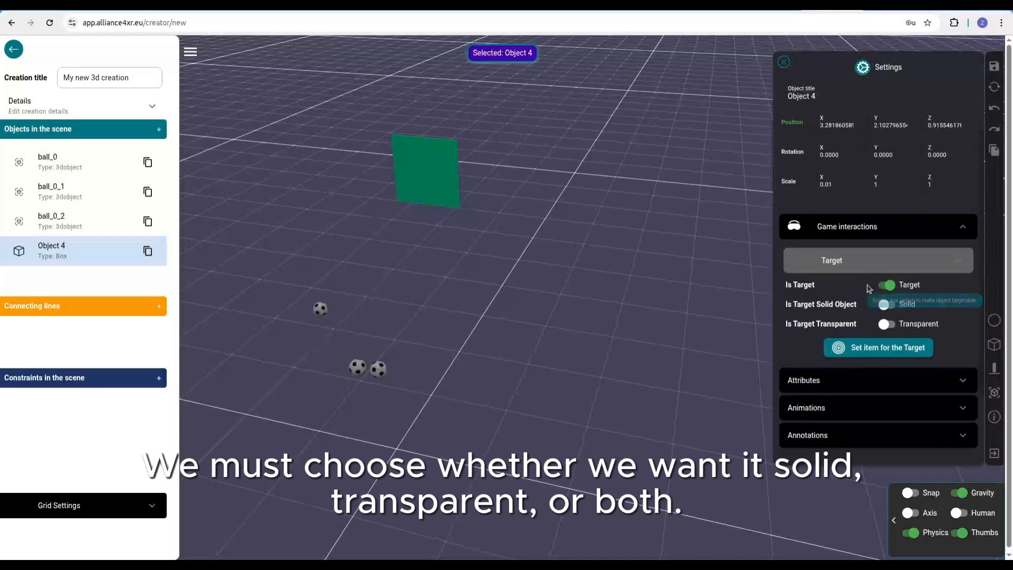
click(889, 305)
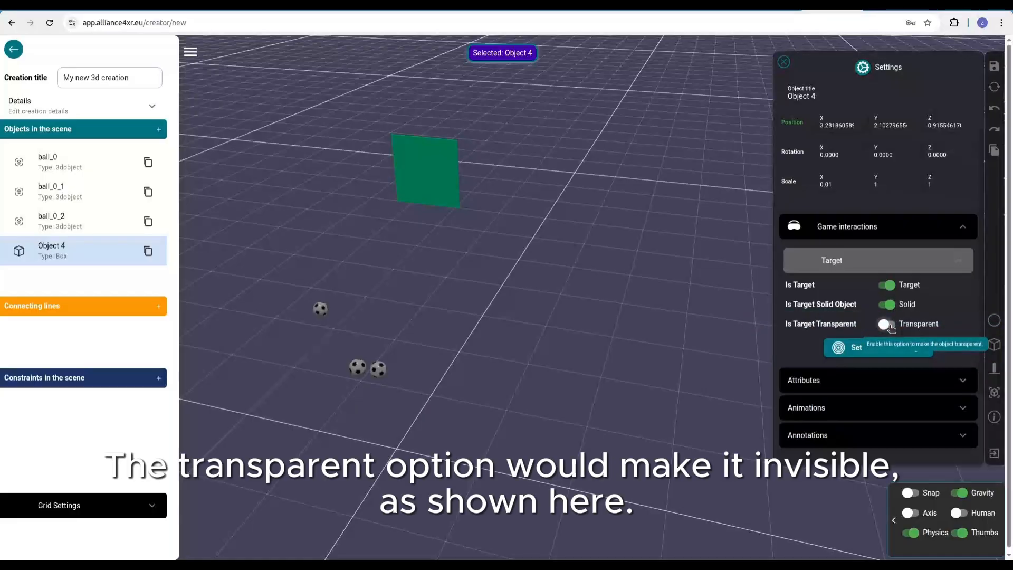
click(888, 324)
click(888, 325)
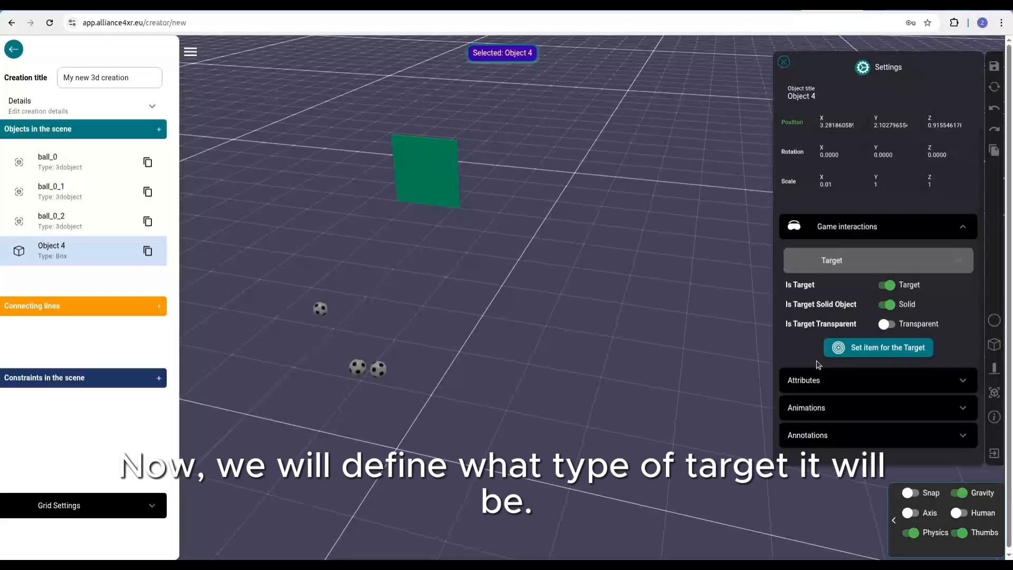
- Choose Collect points as the target's gameplay, with 20 points to collect
click(879, 348)
click(575, 296)
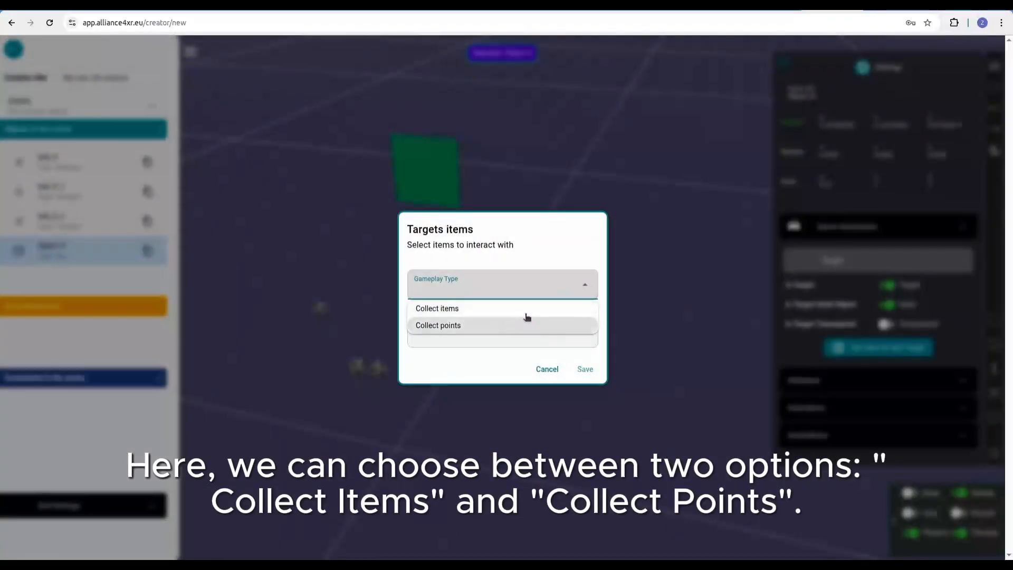
click(481, 324)
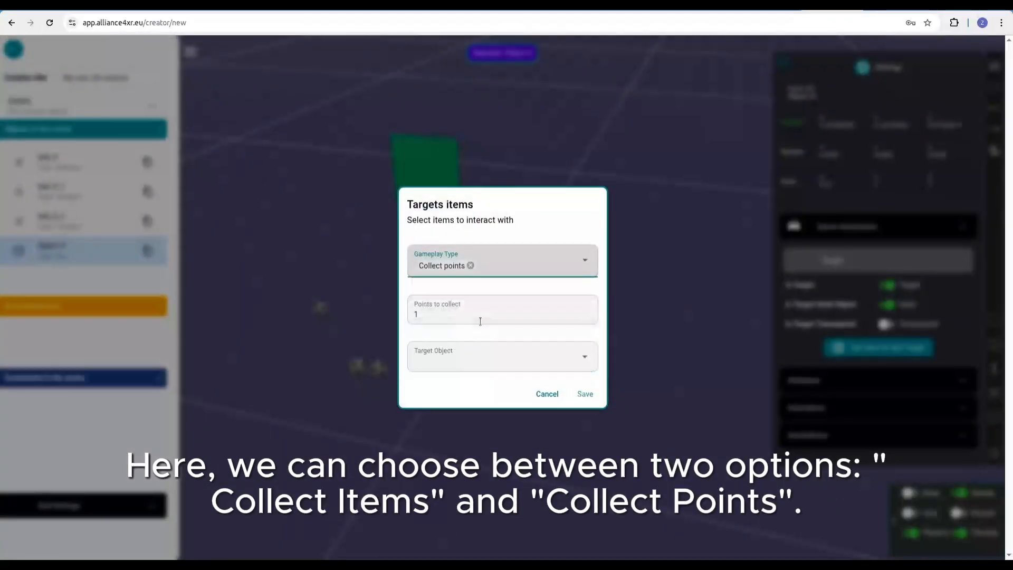
click(514, 313)
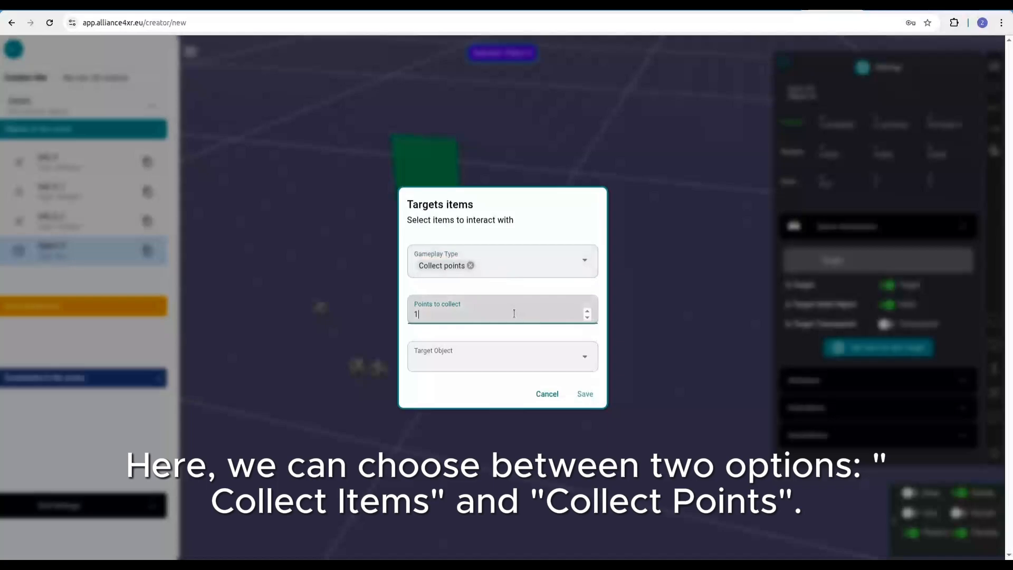
double_click(429, 314)
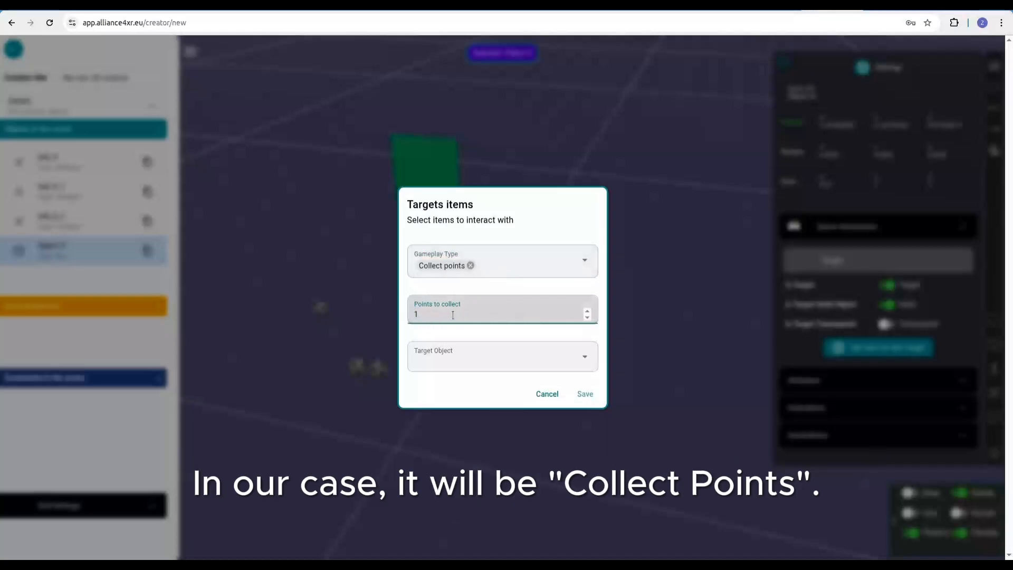
text(20)
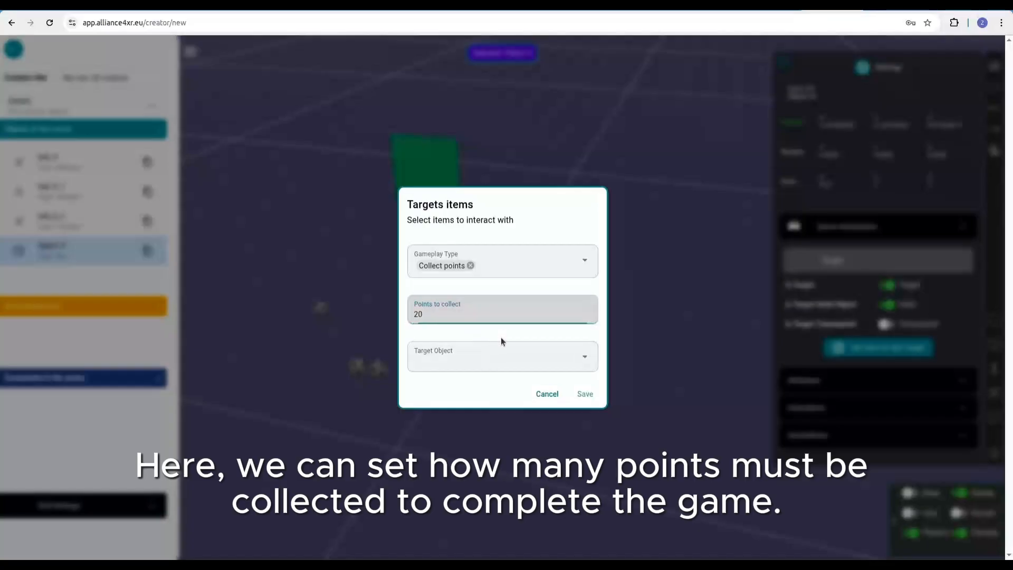
- Add ball_0, ball_0_1 and ball_0_2 worth 1, 2 and 3 points, and save
click(502, 358)
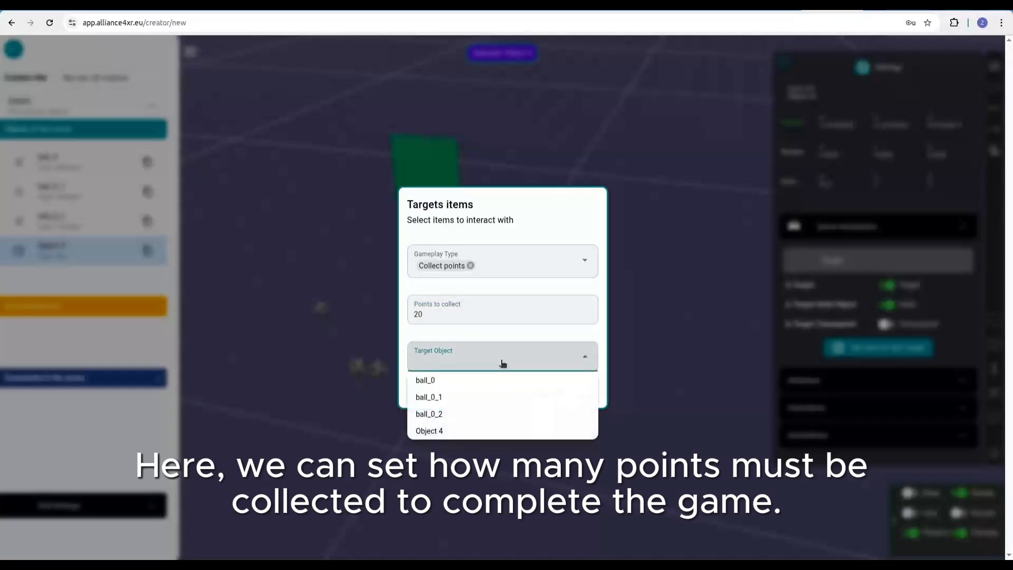
click(468, 380)
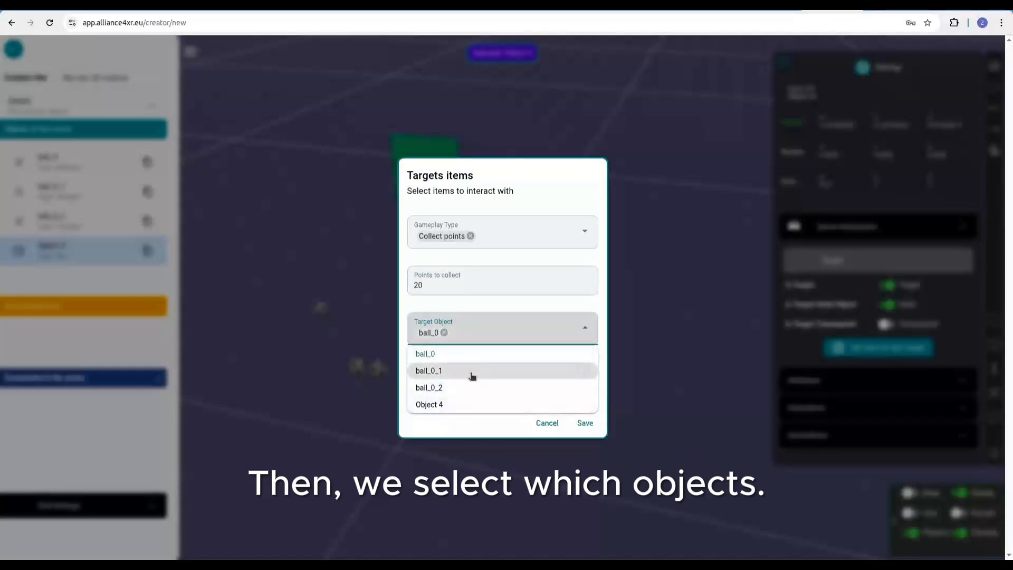
click(471, 371)
click(467, 381)
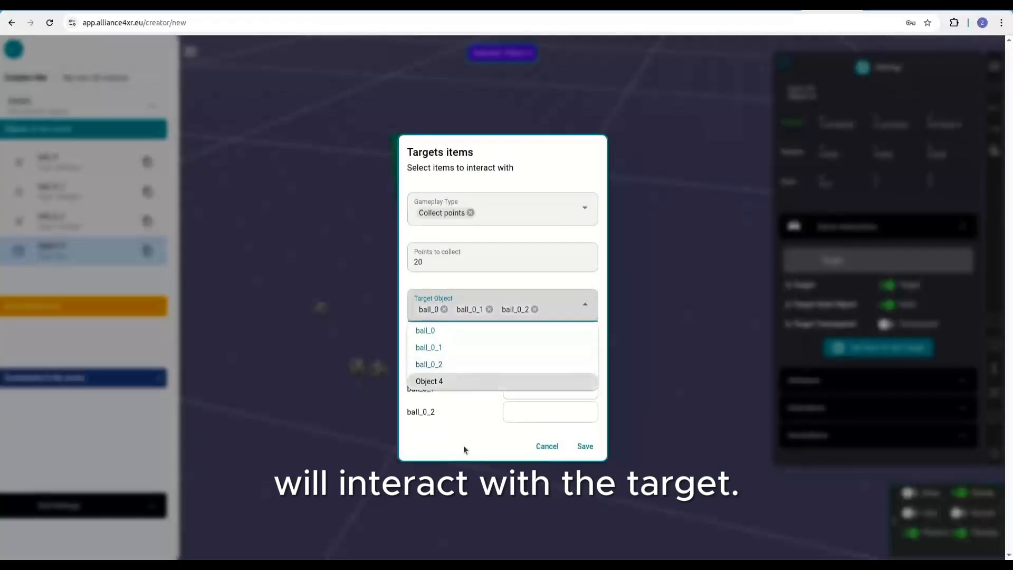
click(494, 400)
click(537, 363)
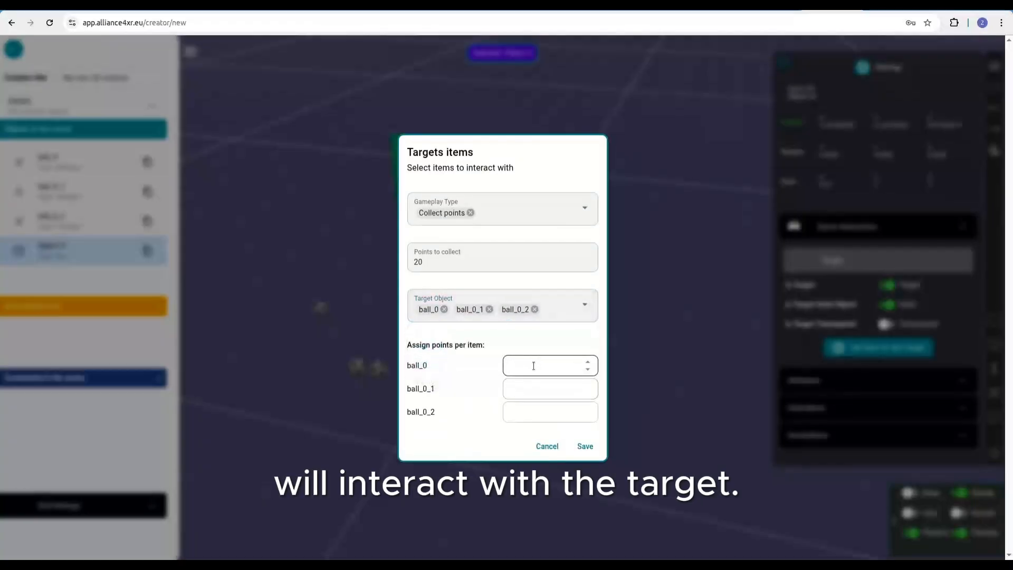
click(534, 387)
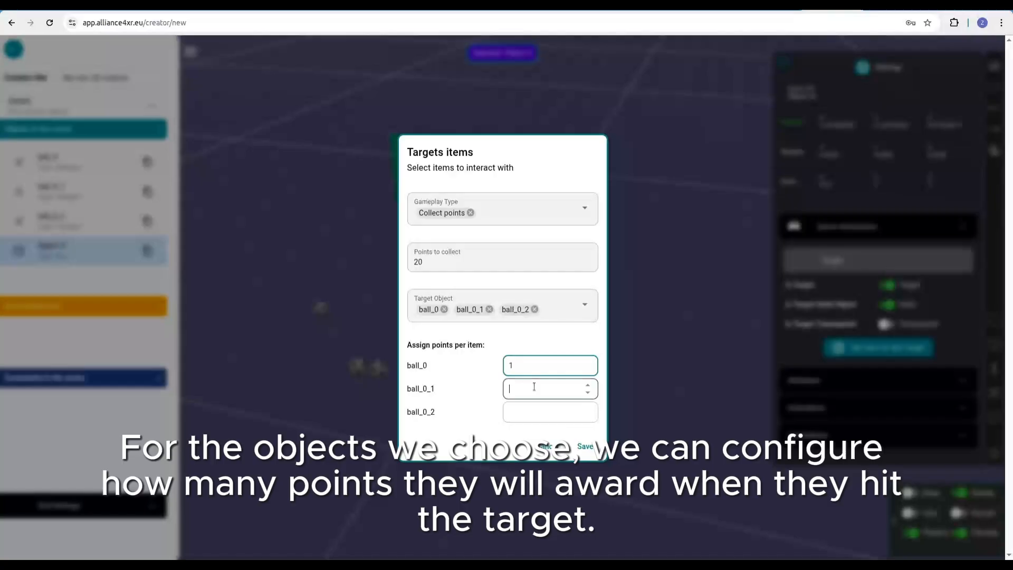
text(2)
click(528, 408)
text(3)
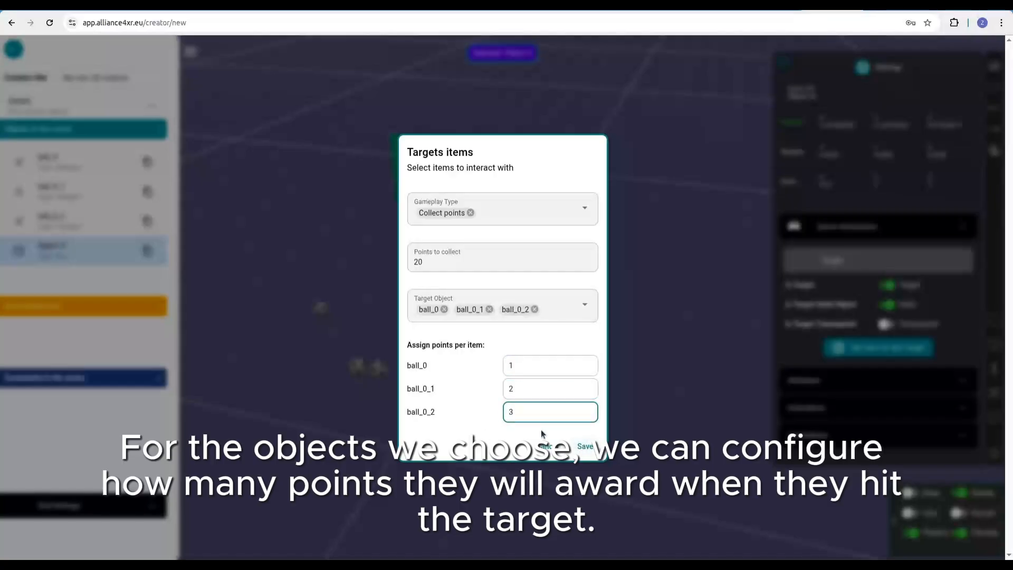
click(581, 447)
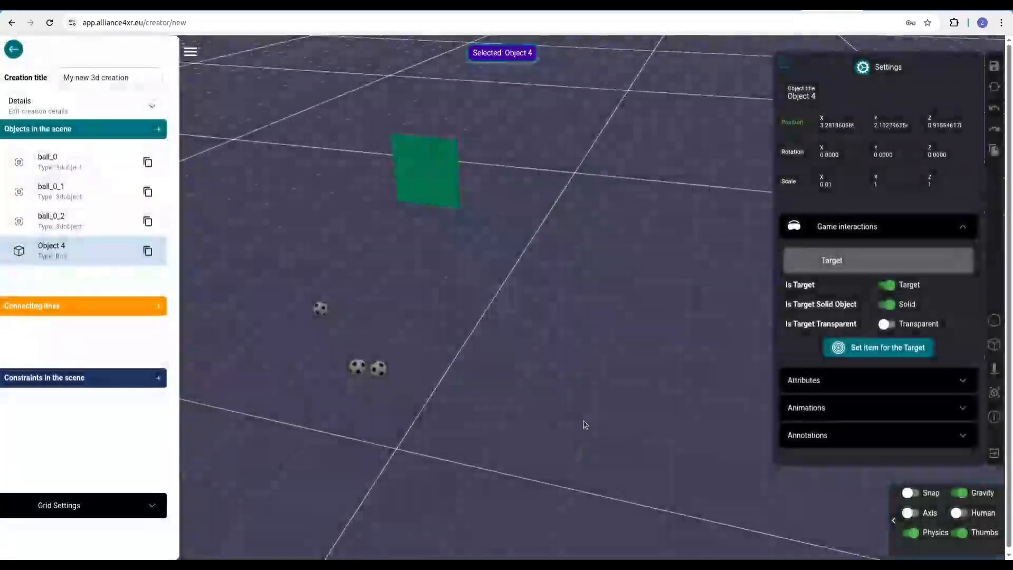
- Apply the 'target' bullseye image from the resources onto Object 4
click(897, 522)
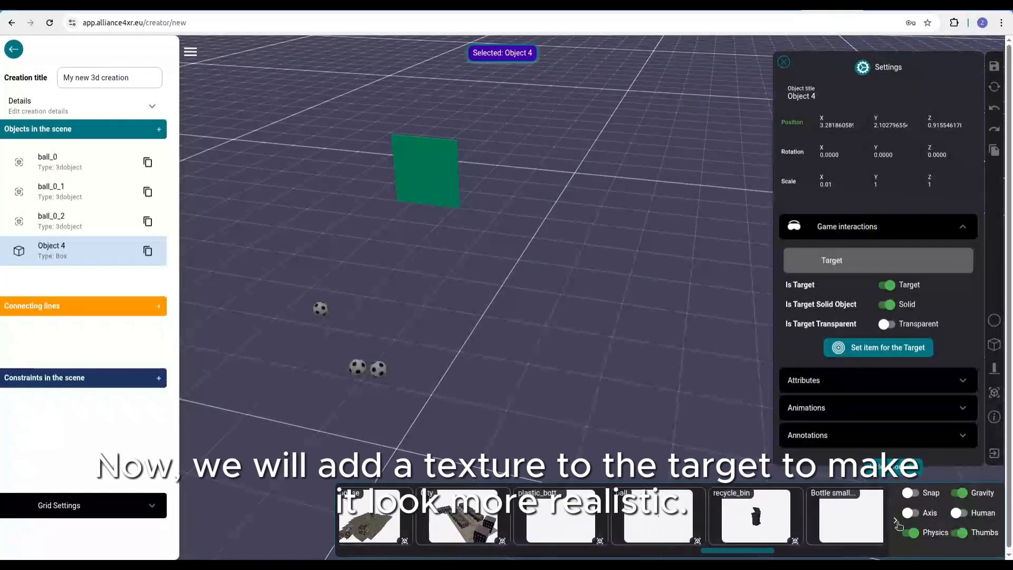
scroll(484, 514, left, 12)
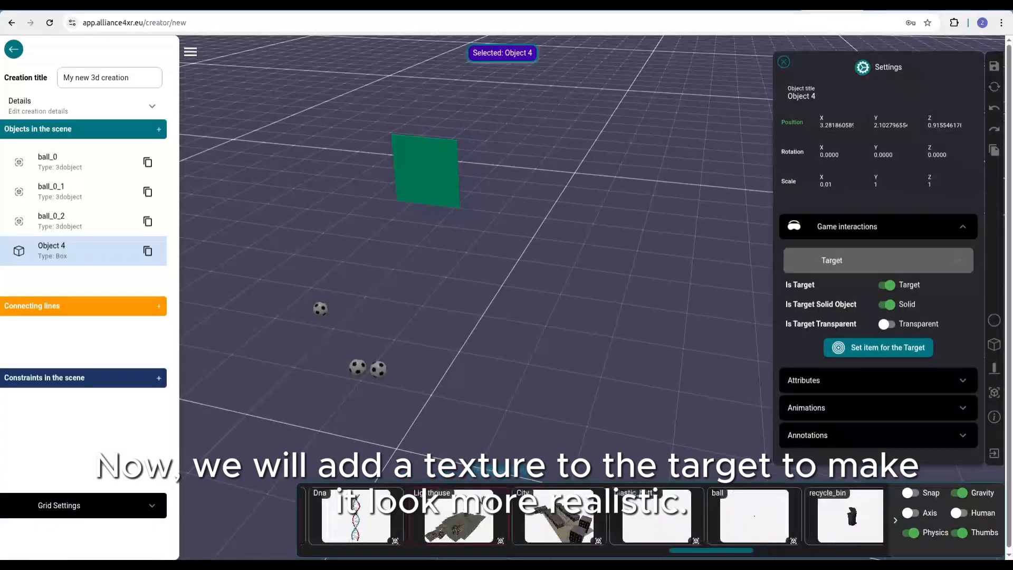
scroll(472, 520, left, 10)
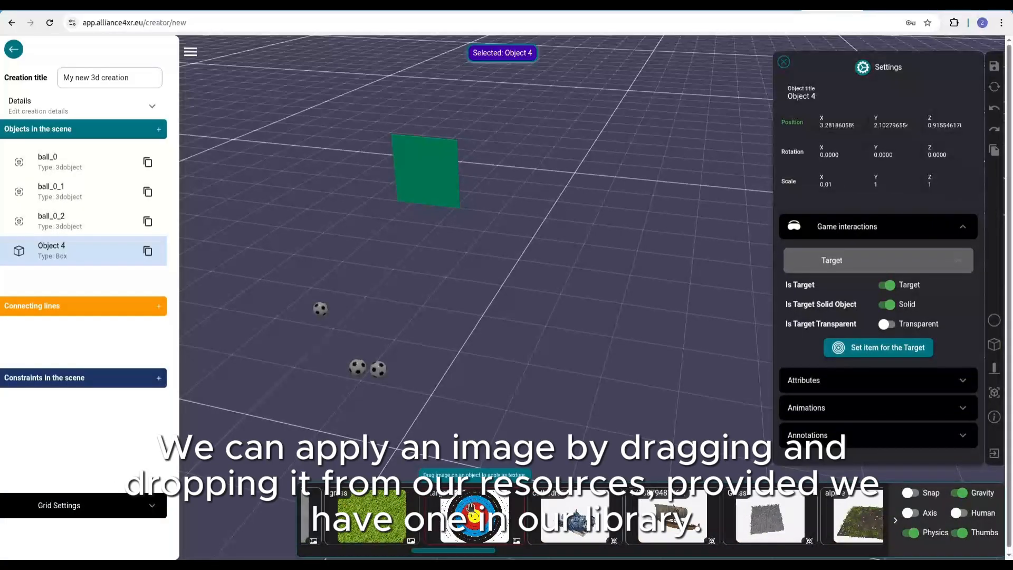
drag(471, 507, 427, 180)
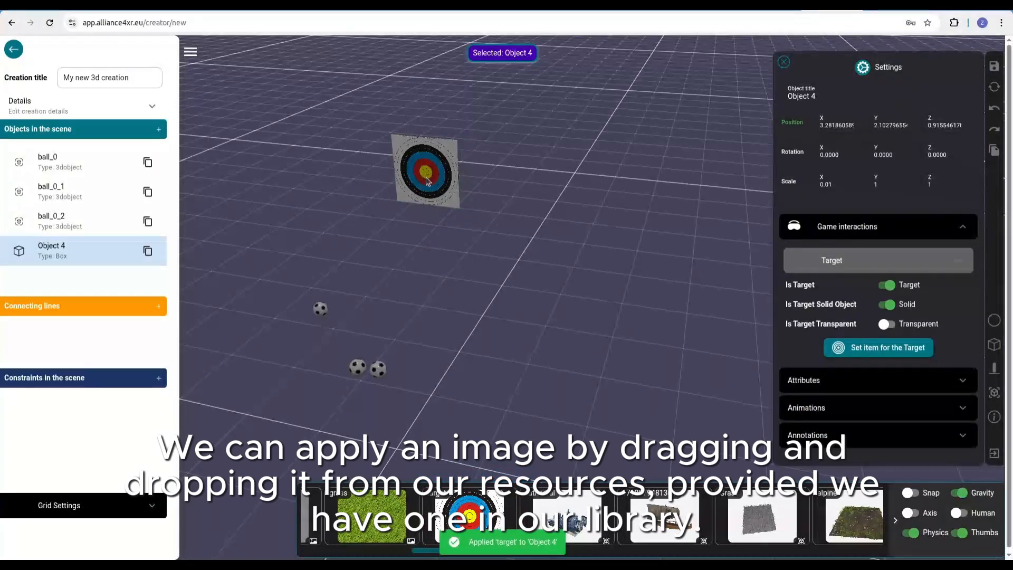
click(784, 61)
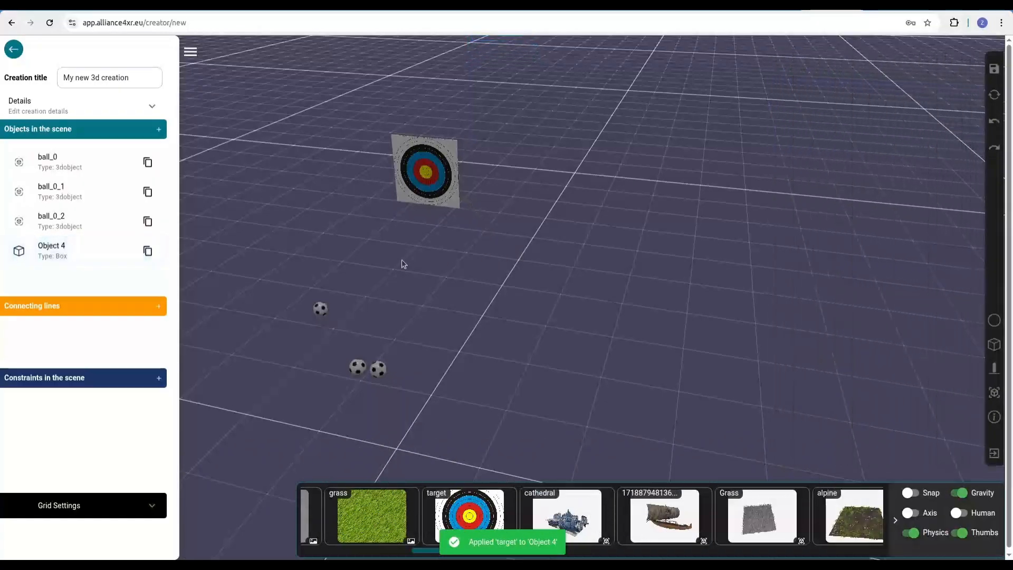
- Rename Object 4 to 'Target'
click(66, 255)
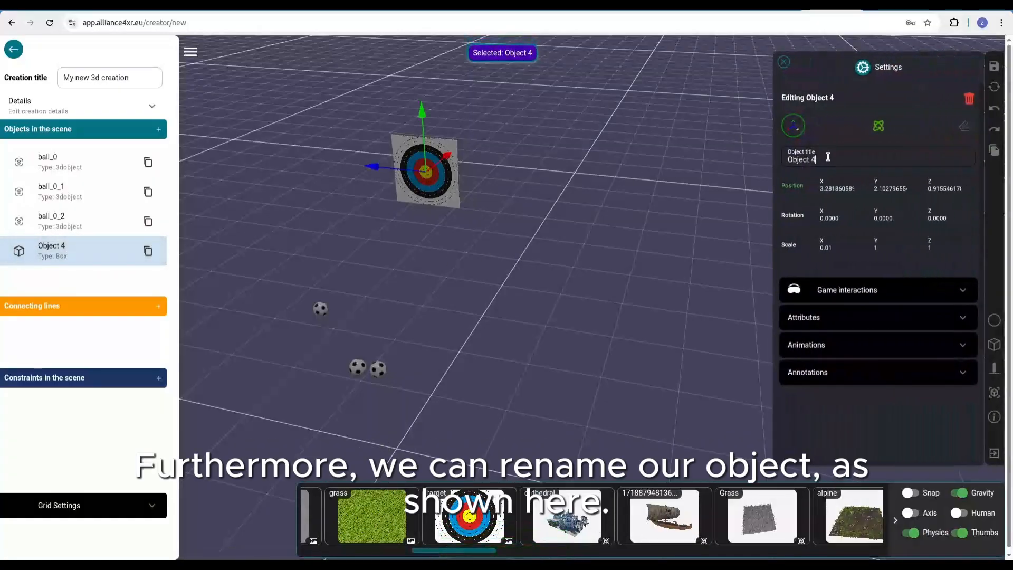
click(828, 157)
key(BackSpace)
key(BackSpace)
key(BackSpace)
key(BackSpace)
key(BackSpace)
key(BackSpace)
key(BackSpace)
key(BackSpace)
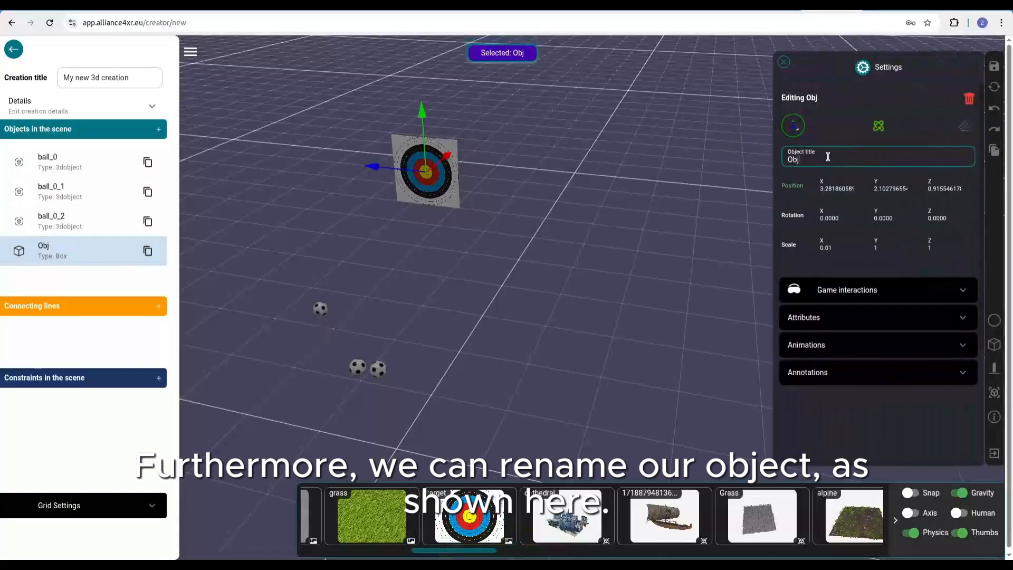
text(Targer)
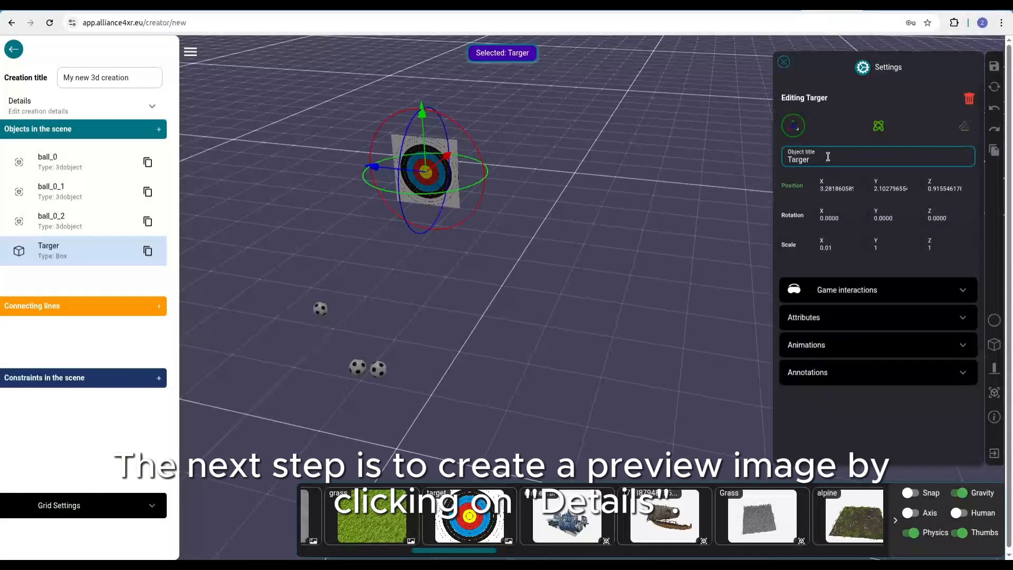
key(BackSpace)
text(t)
click(701, 196)
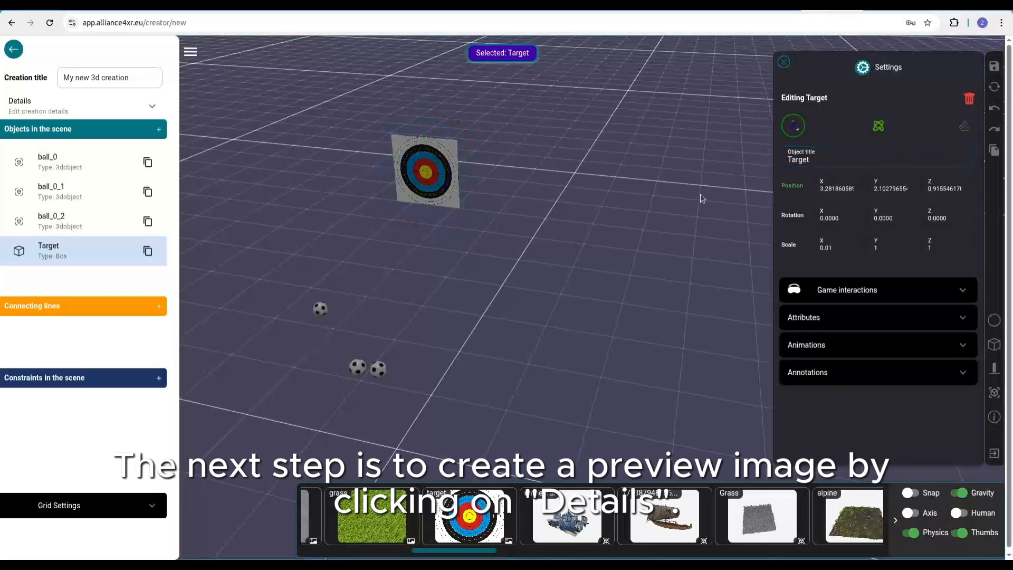
click(783, 64)
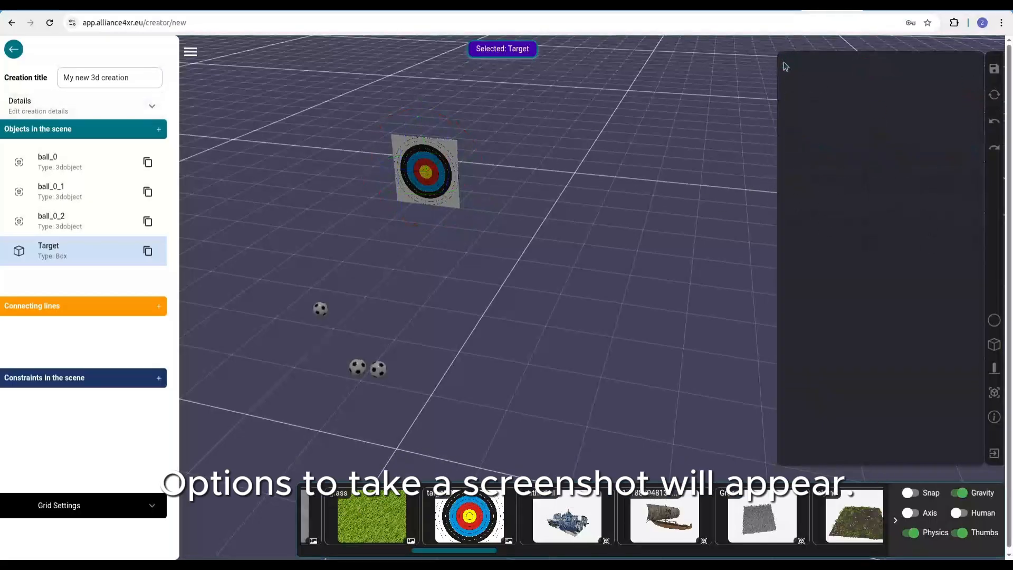
- Capture a low-angle preview of the target and three balls and apply it as the creation image
click(896, 520)
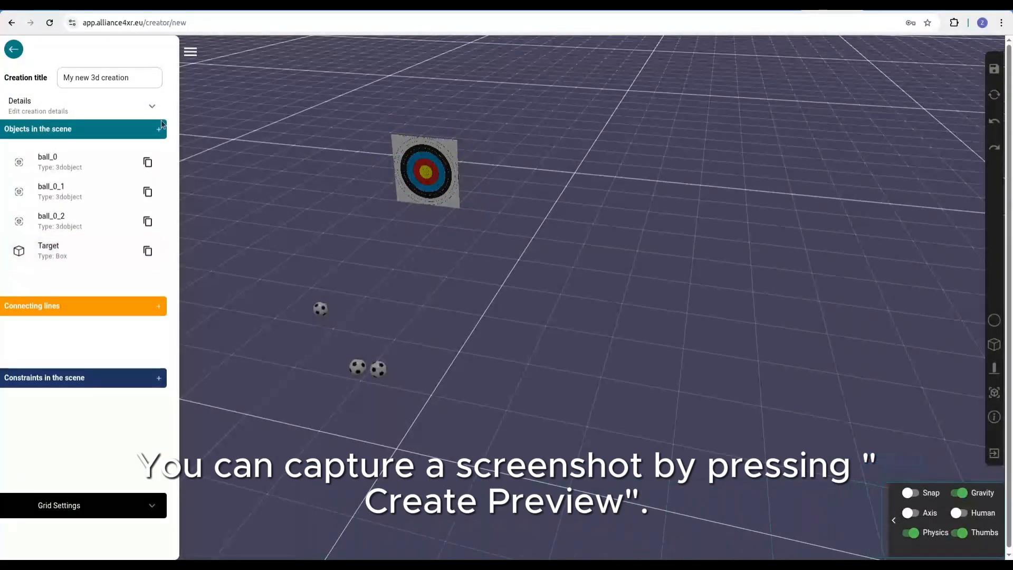
click(130, 103)
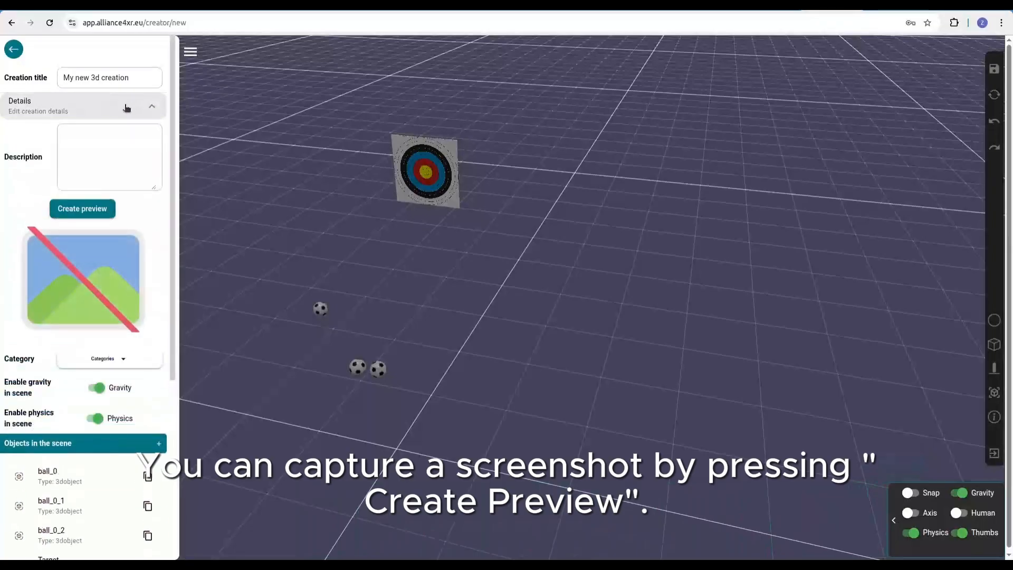
mouse_move(416, 286)
mouse_down()
mouse_move(396, 267)
mouse_move(404, 276)
mouse_up()
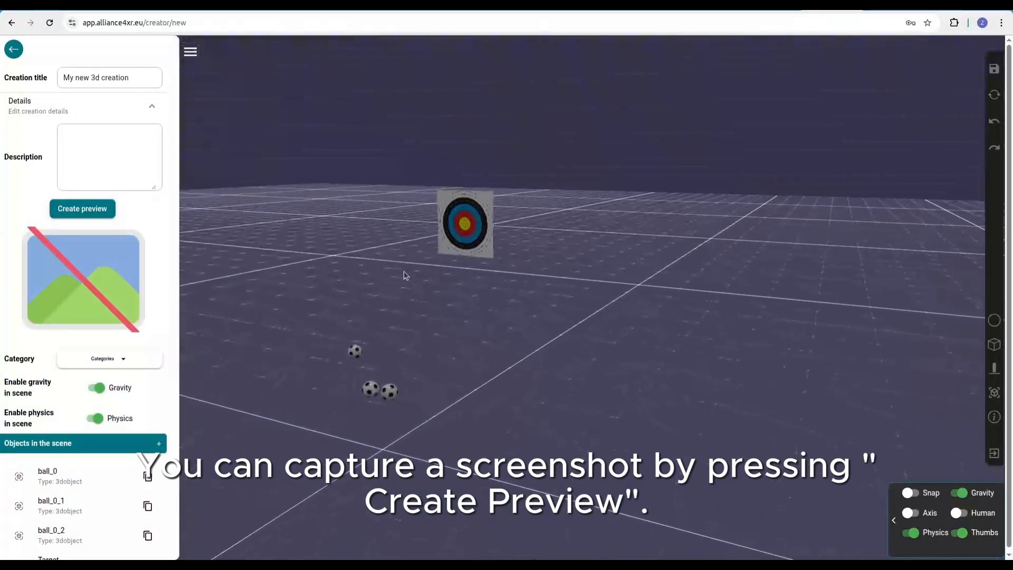
click(111, 215)
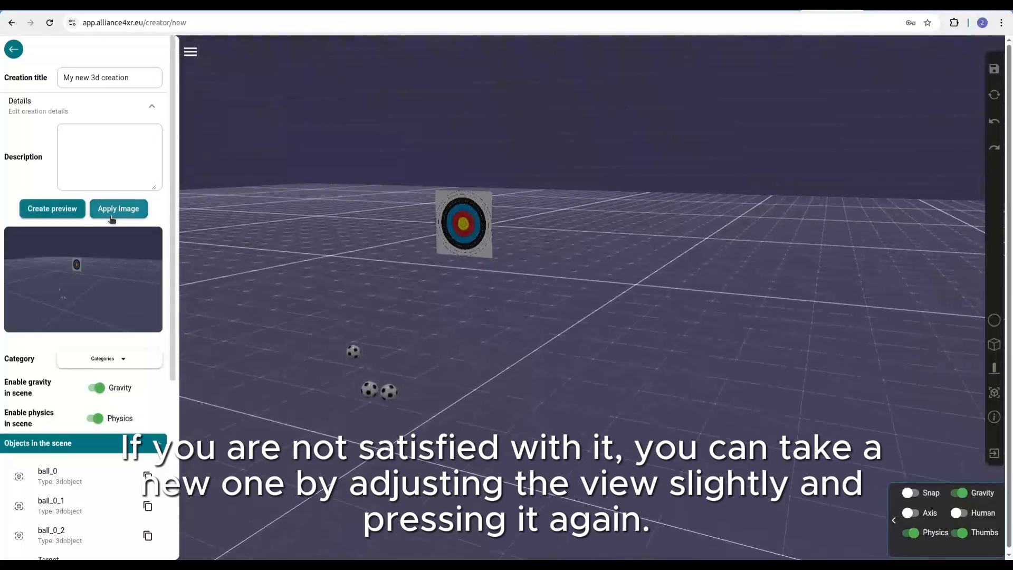
drag(334, 303, 369, 309)
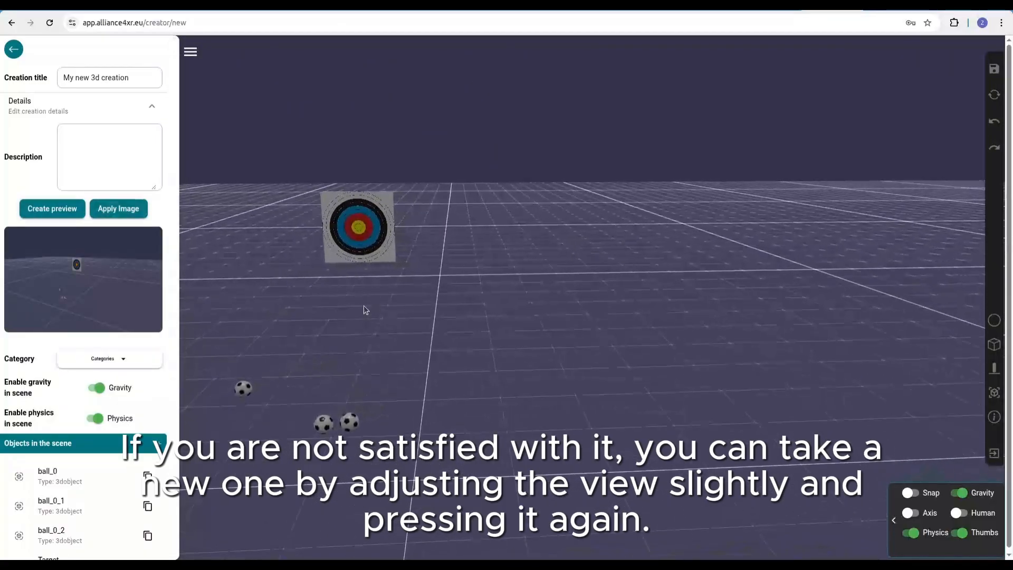
click(71, 214)
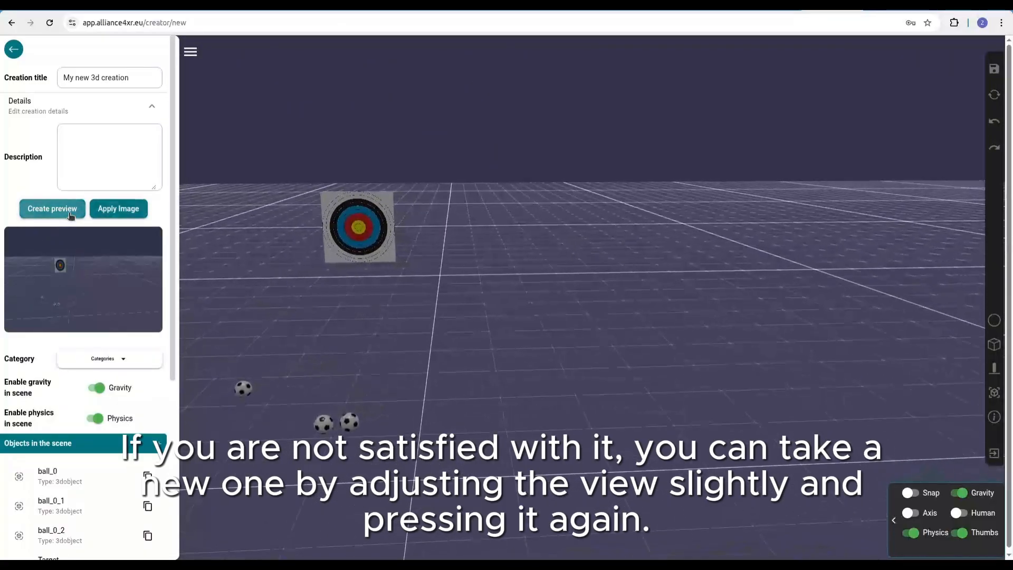
click(132, 209)
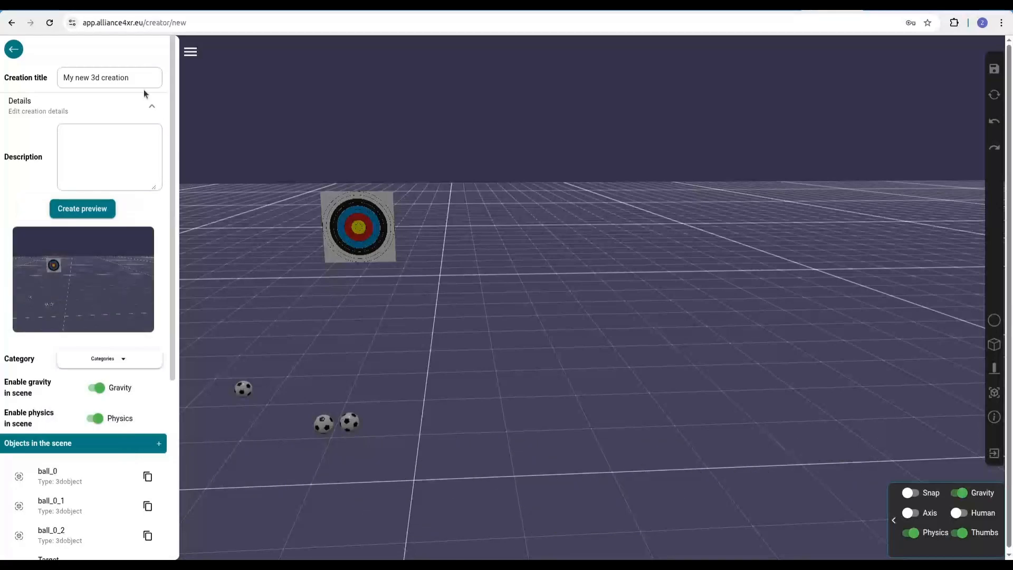
drag(139, 78, 43, 75)
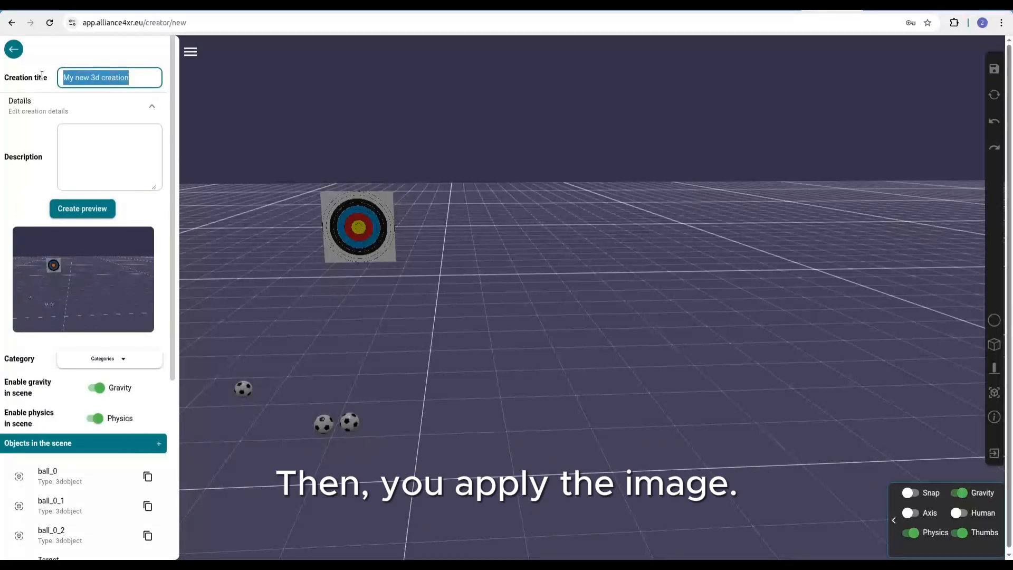
- Retitle the creation 'Tutorial#1' and save the scene
key(BackSpace)
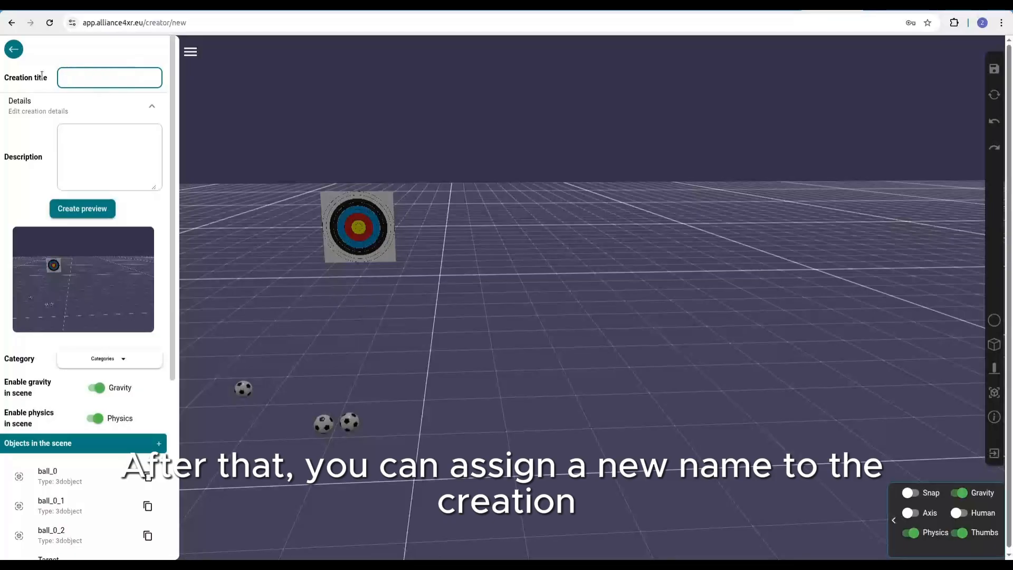
text(Tutorial#1)
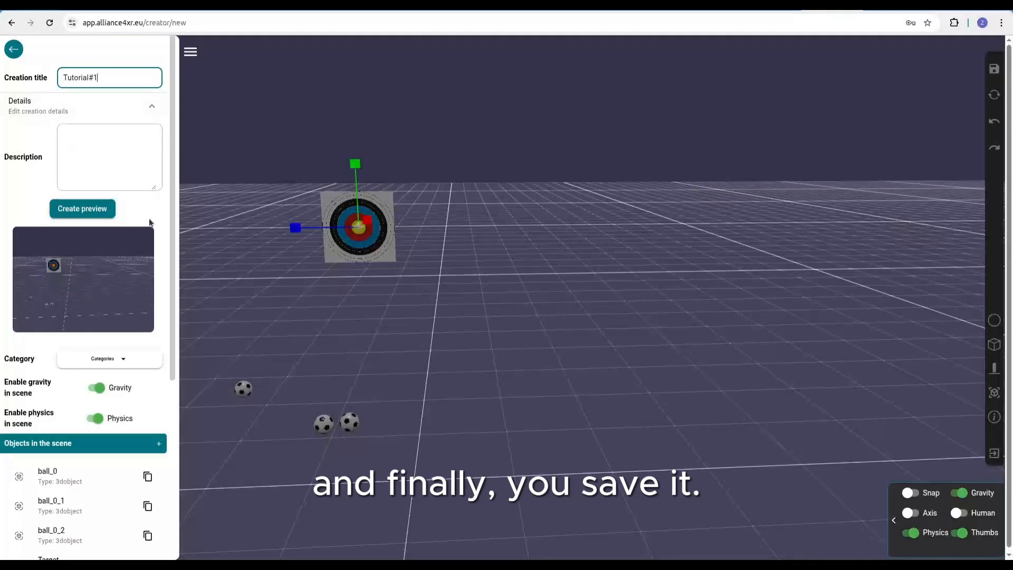
click(268, 207)
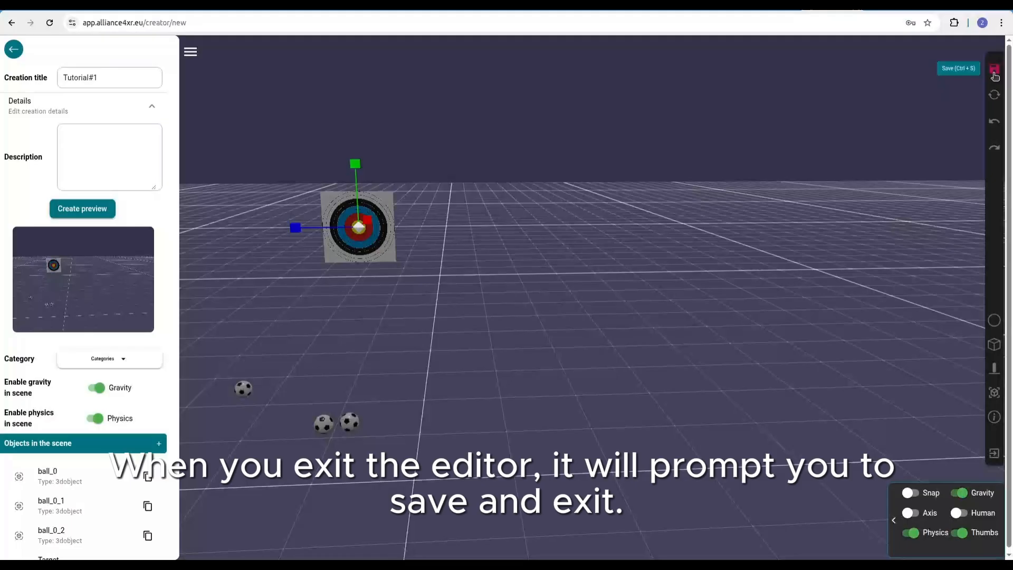
click(994, 73)
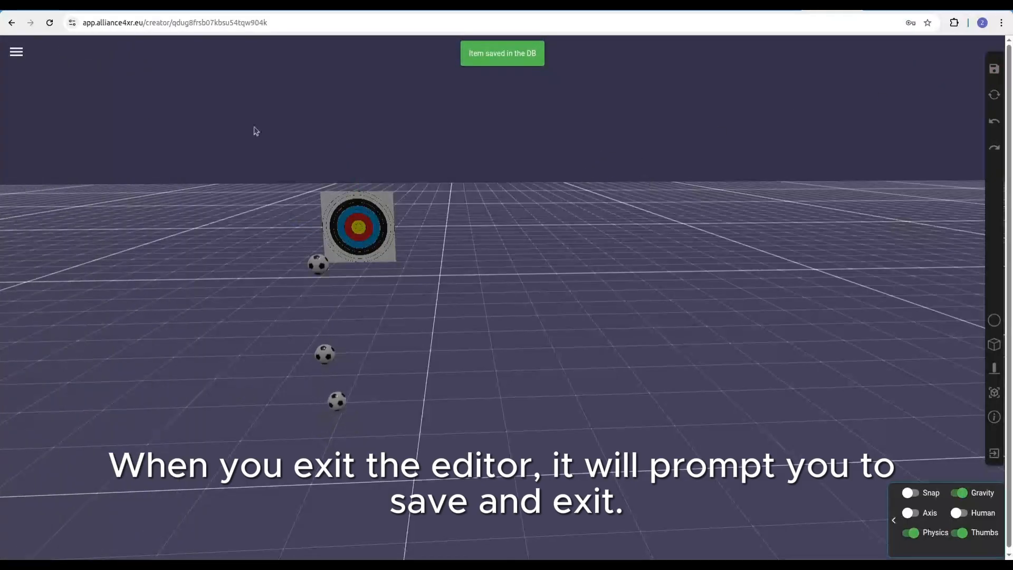
- Exit the editor, choosing Update and exit to keep the saved scene
click(17, 53)
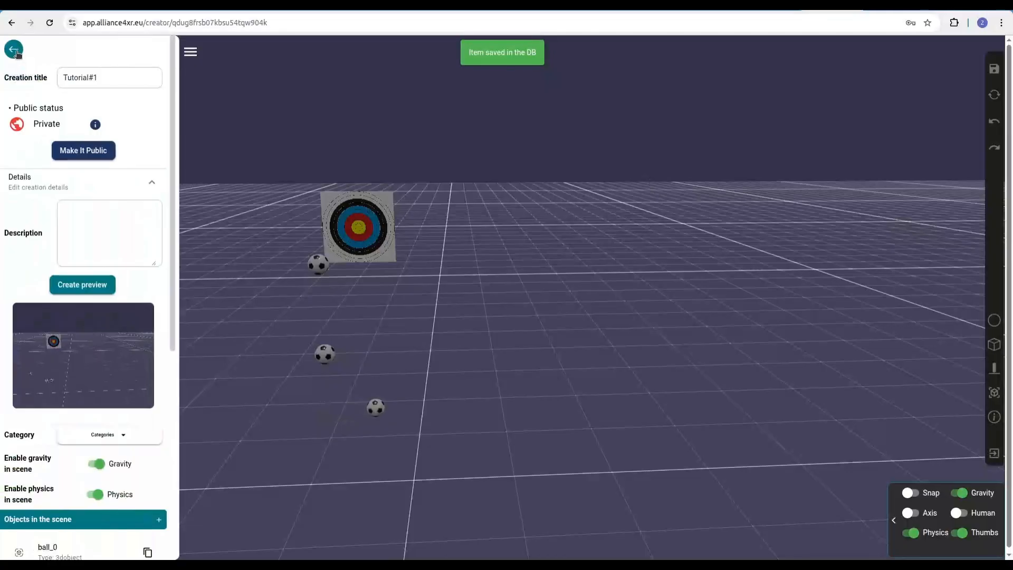
click(15, 51)
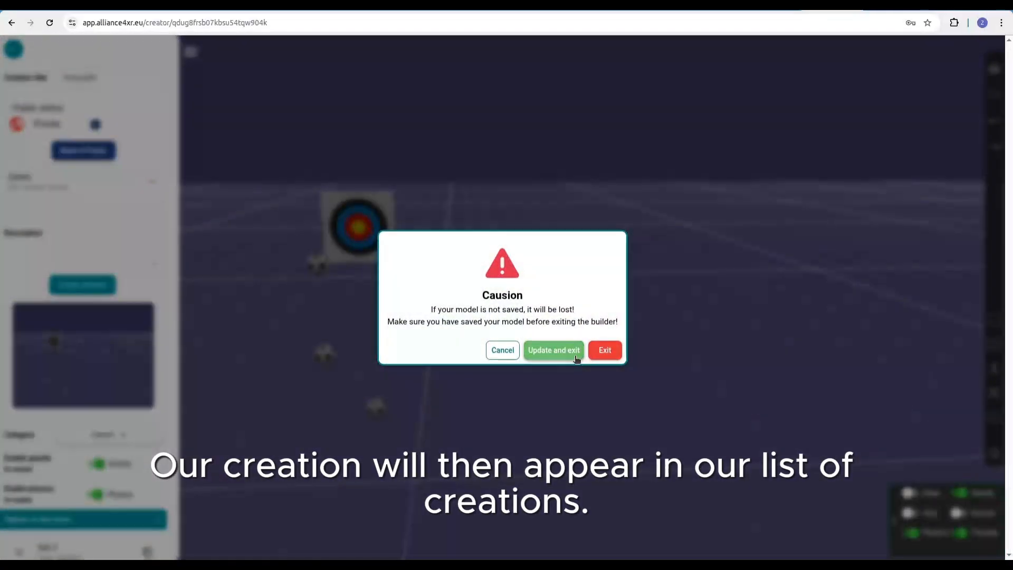
click(578, 352)
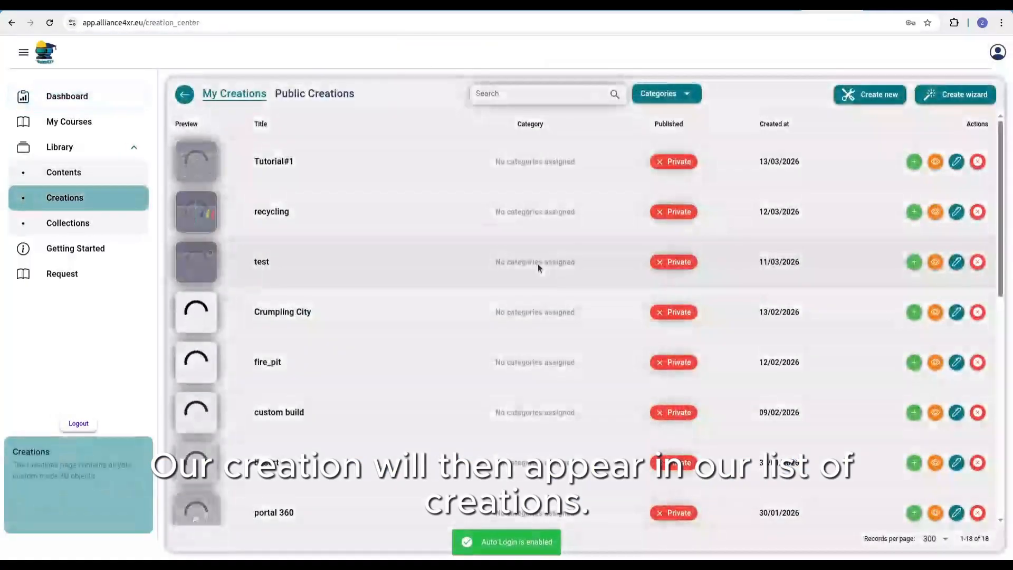
- Go to Library > Collections to list the Portal, high res, one and cathedral collections
mouse_move(186, 164)
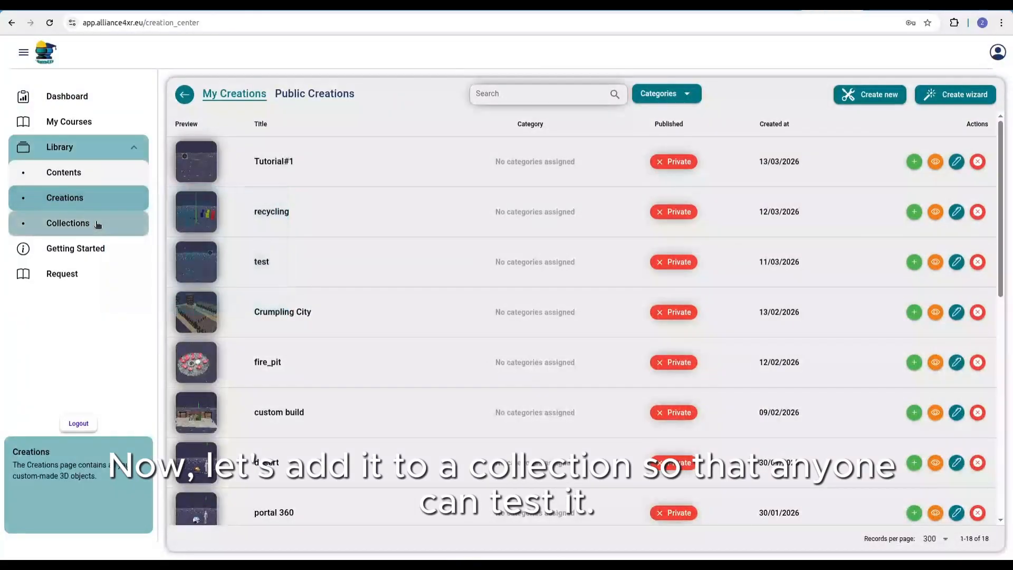
click(102, 225)
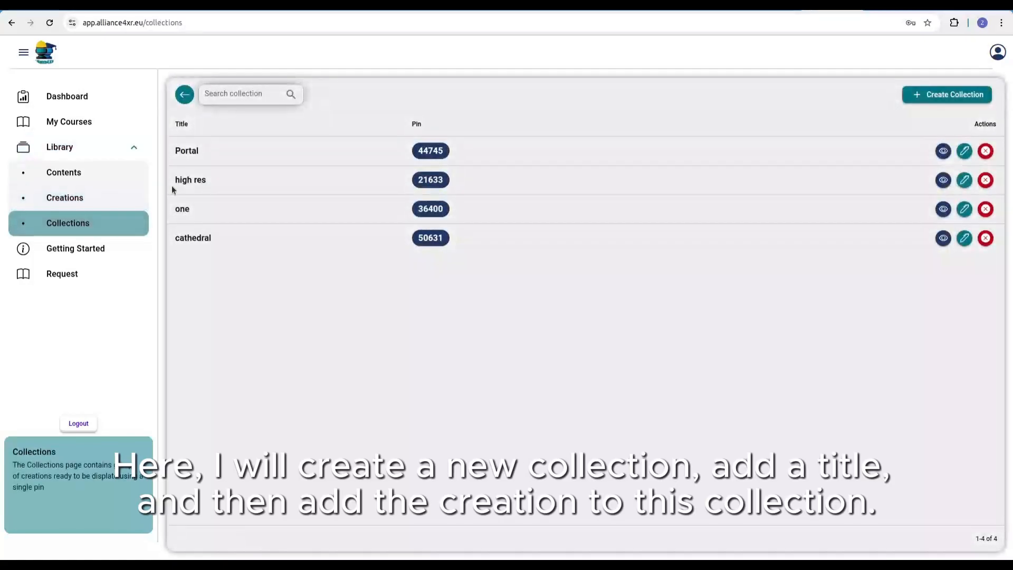
- Create a 'Target Practice' collection containing the Tutorial#1 creation
click(948, 98)
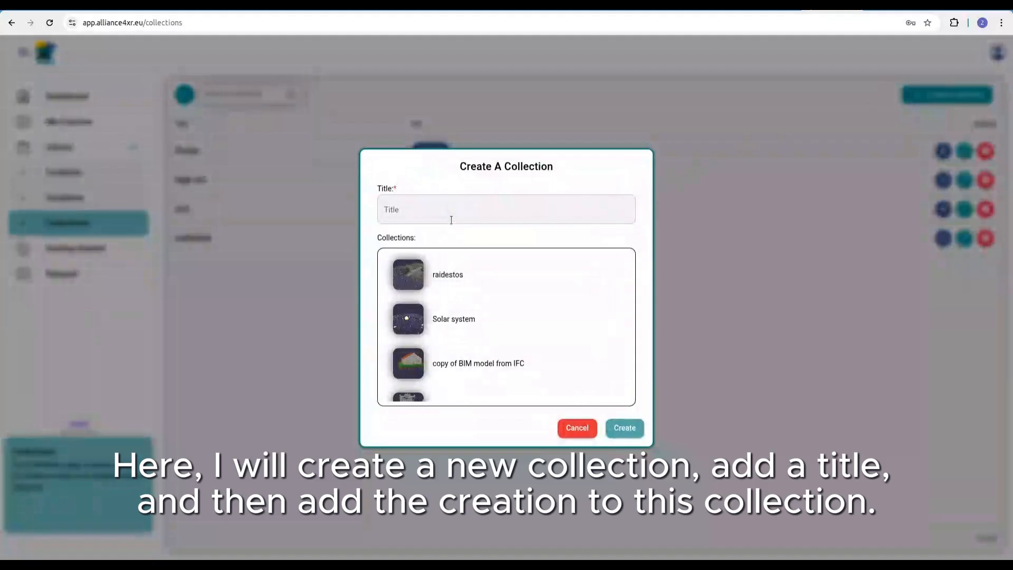
click(452, 220)
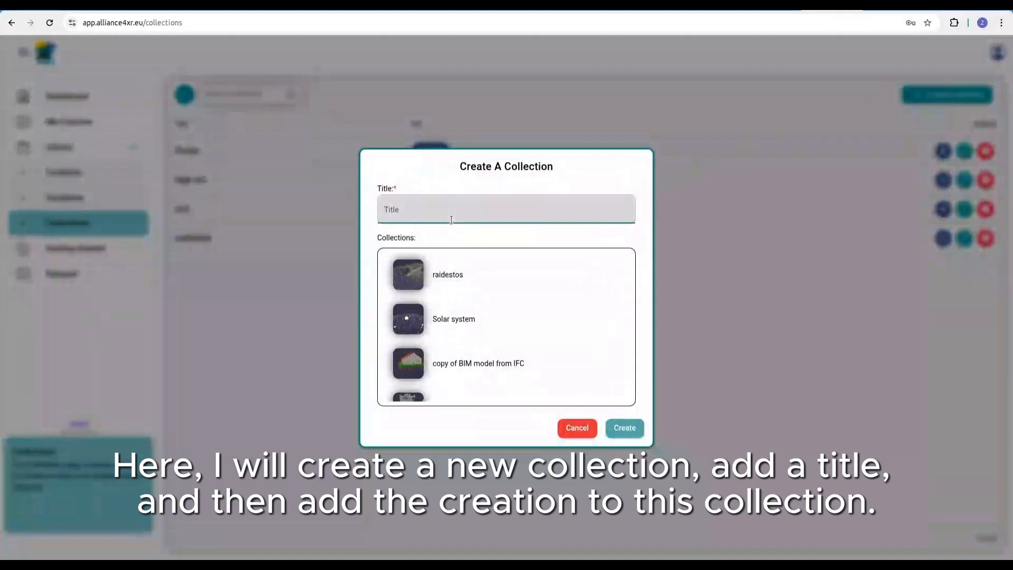
text(Ta)
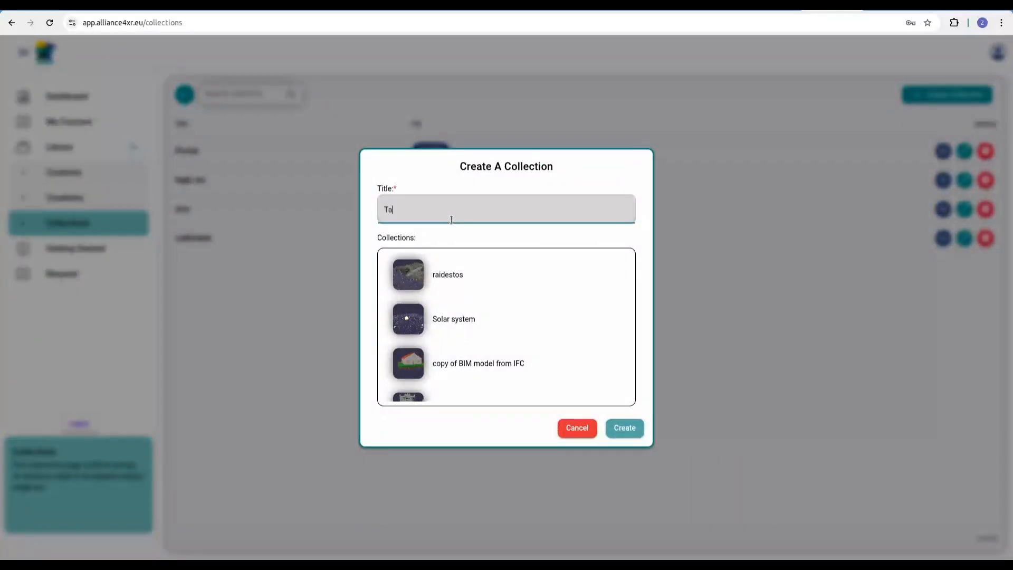
text(rget )
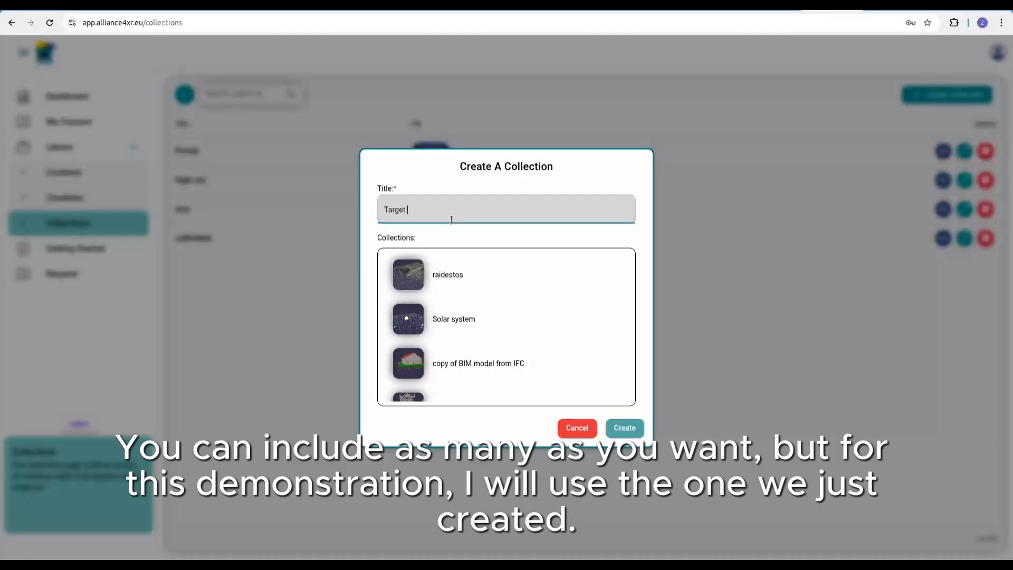
text(Practice)
scroll(537, 290, down, 10)
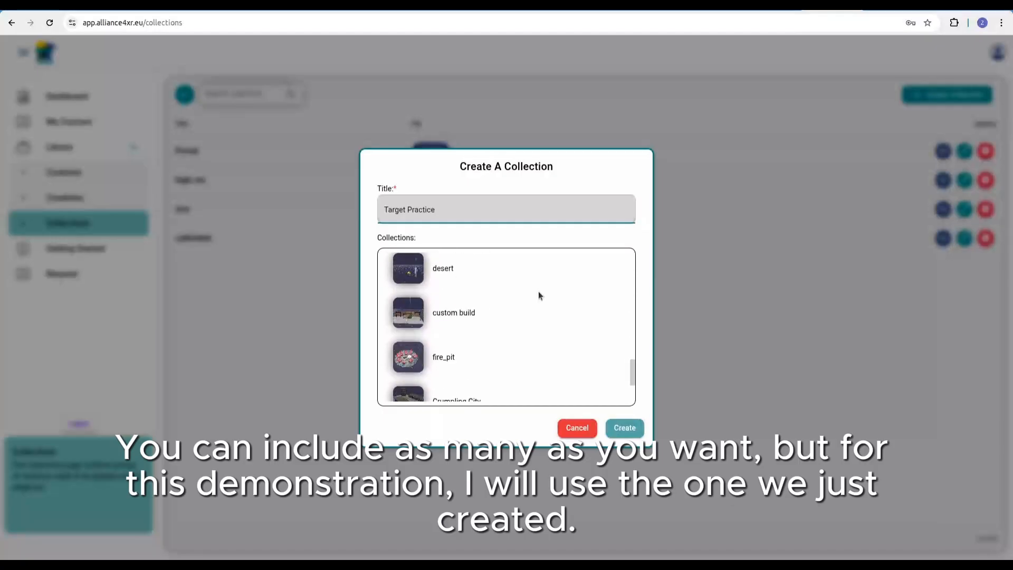
scroll(540, 296, down, 5)
click(474, 384)
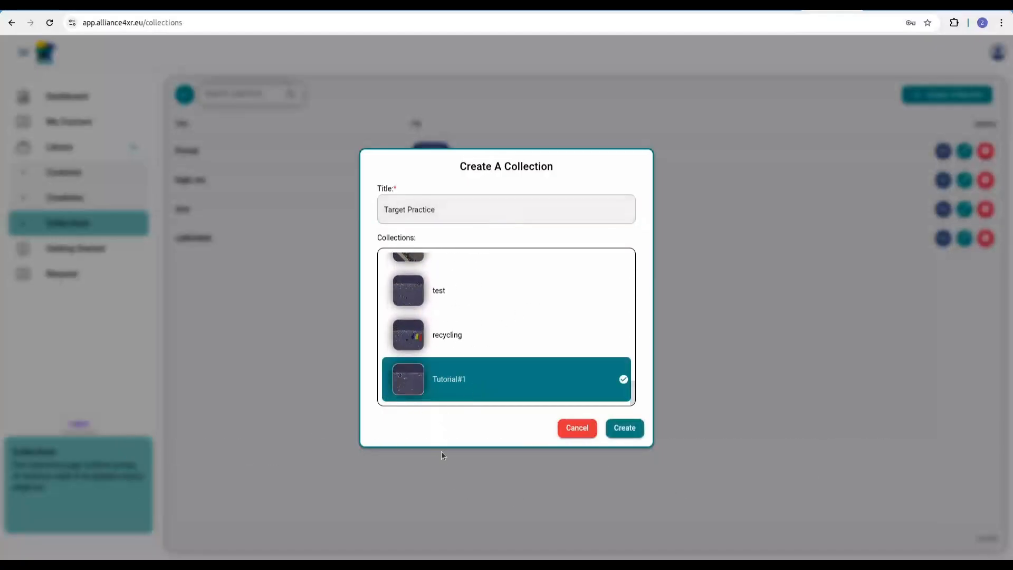
click(625, 429)
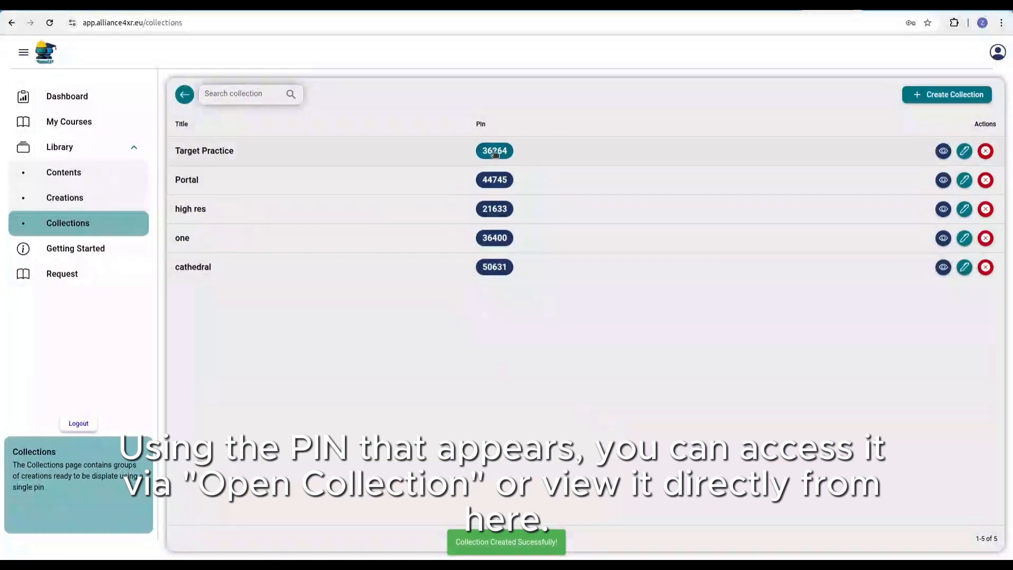
- View the Target Practice collection's scene from its row in the list
click(943, 152)
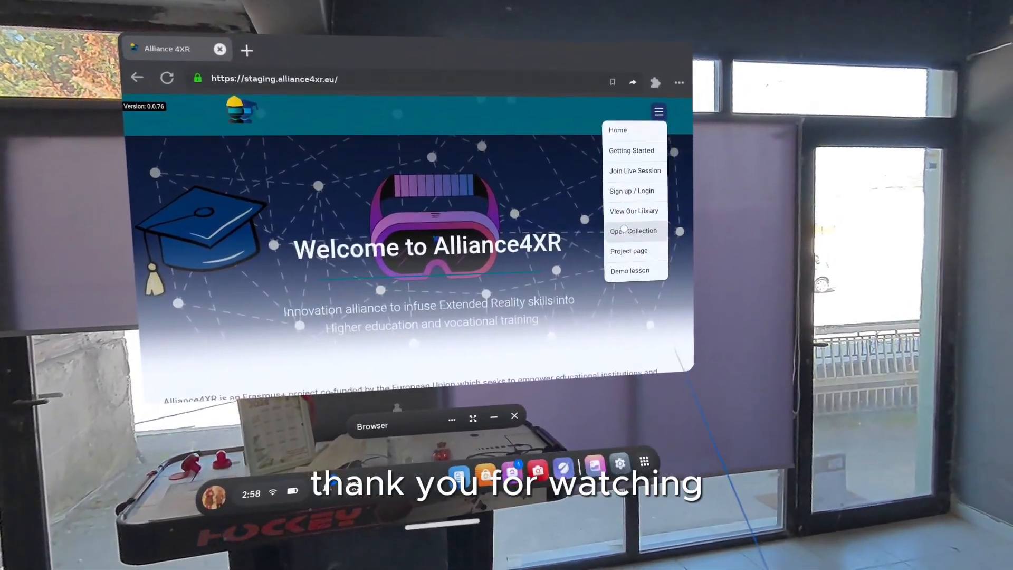
- In the headset browser, go to Open Collection and start entering the collection PIN
click(630, 248)
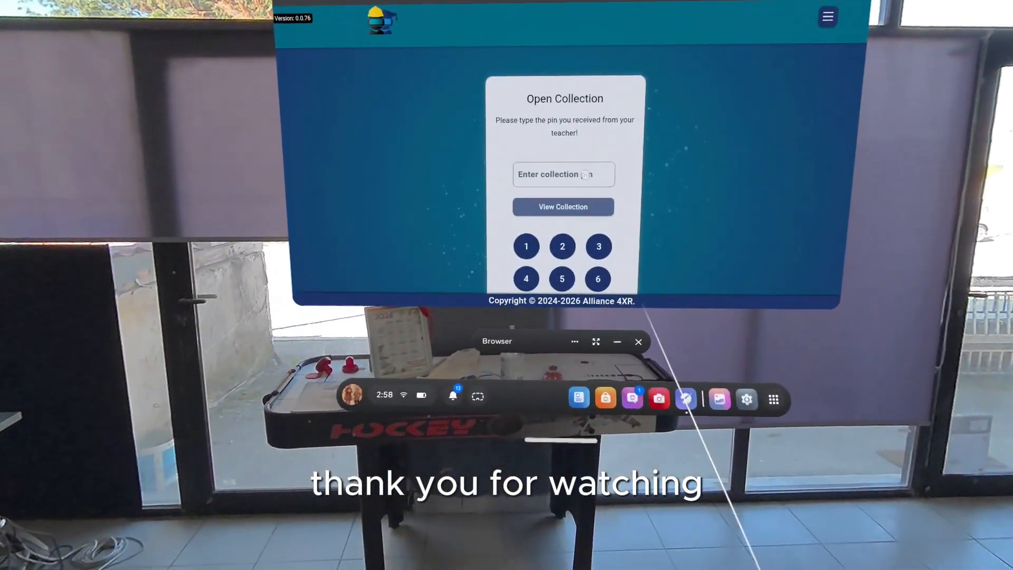
click(442, 281)
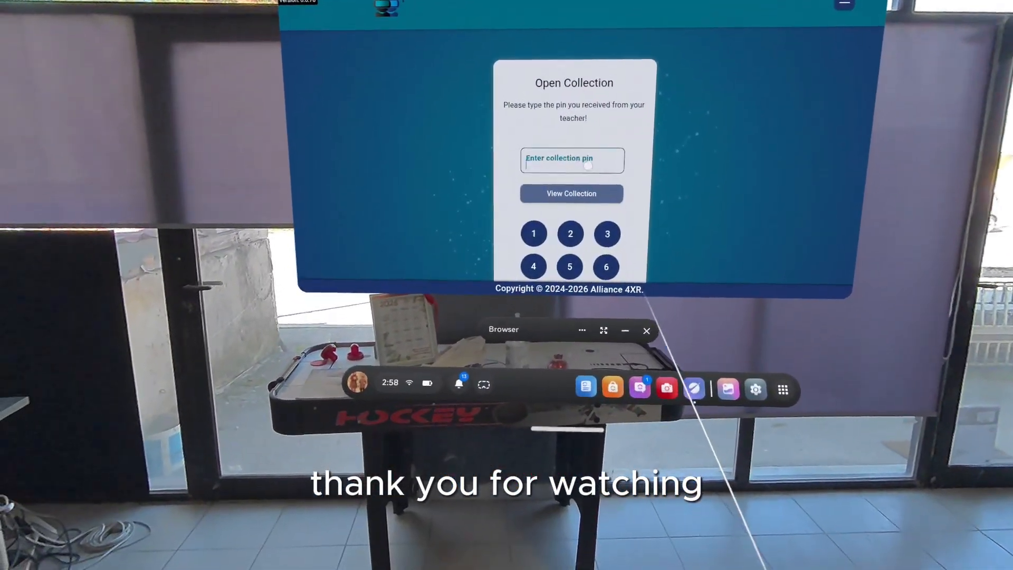
text(36)
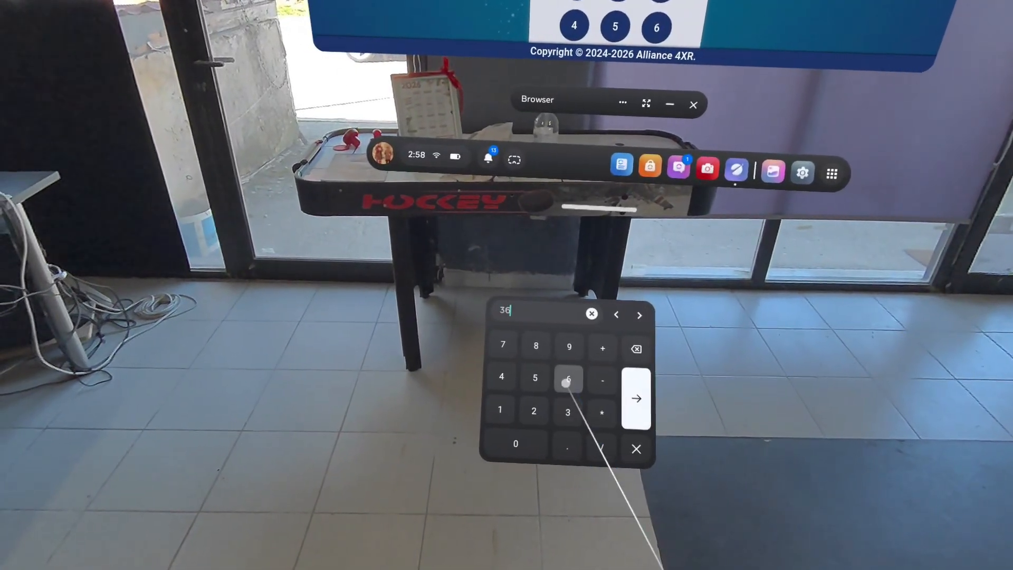